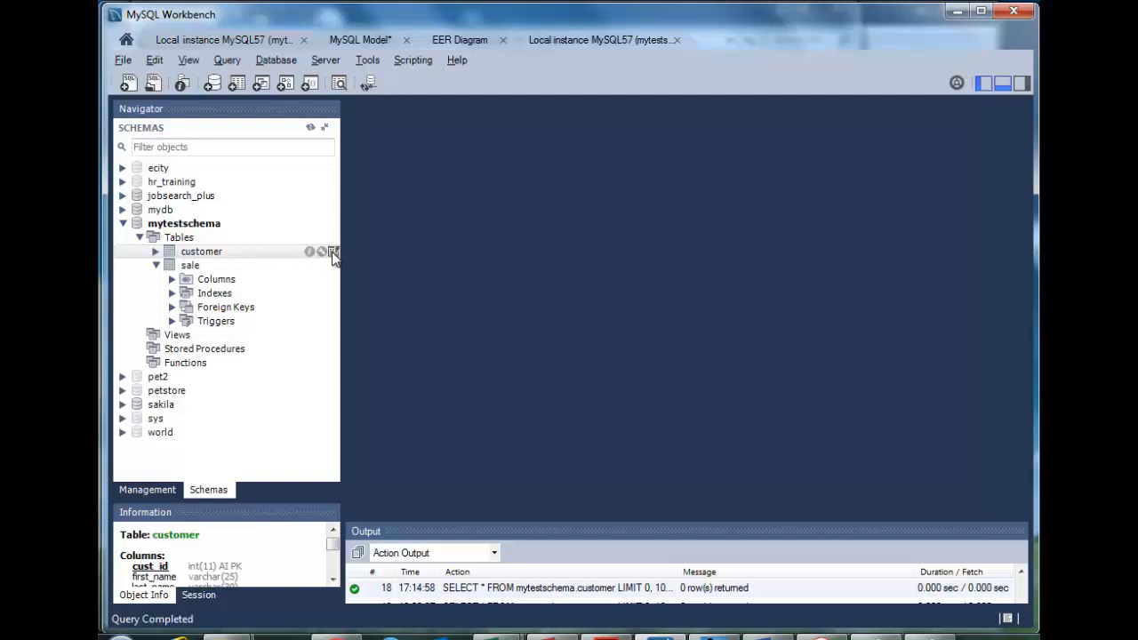
Open the customer table's grid and enter cust_id 1 with the customer's first and last name
left_click(333, 253)
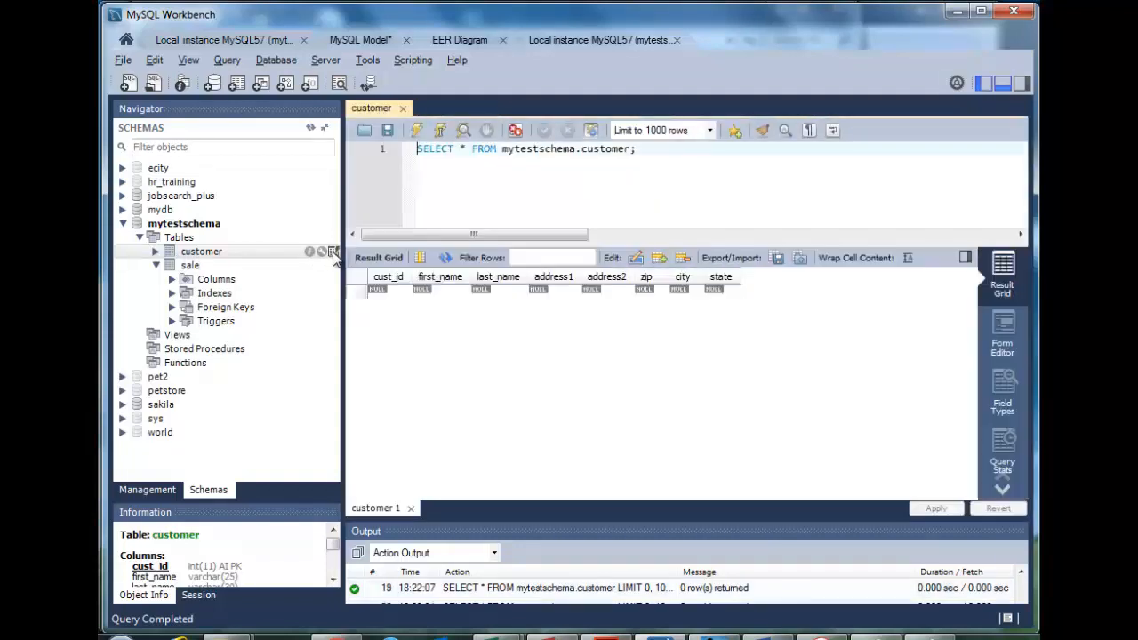
left_click(392, 292)
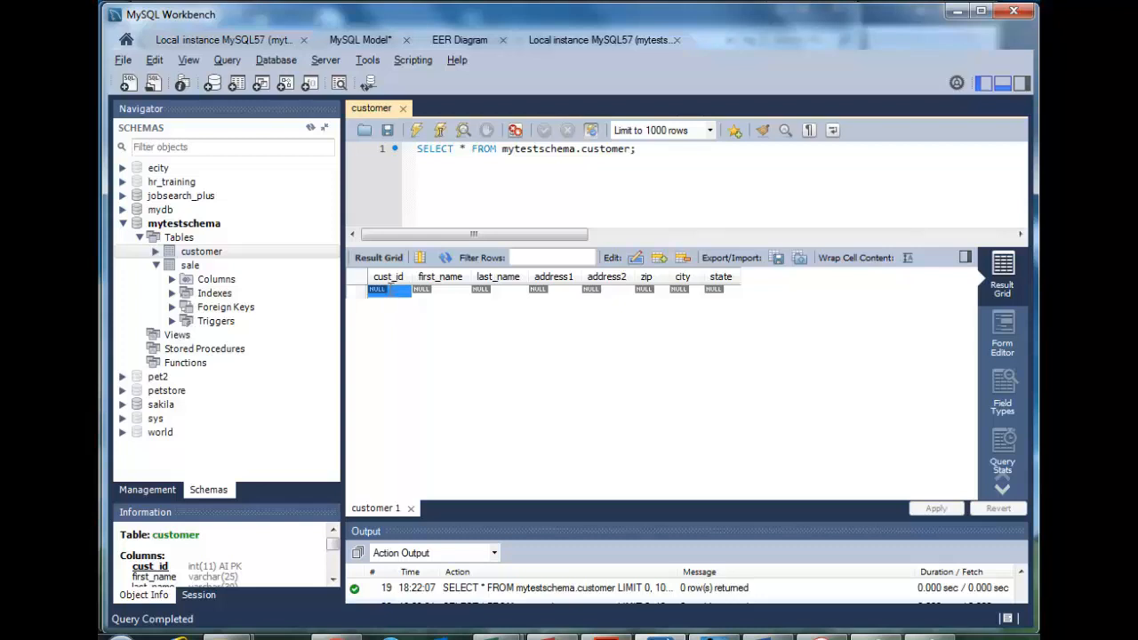
double_click(391, 294)
type("1")
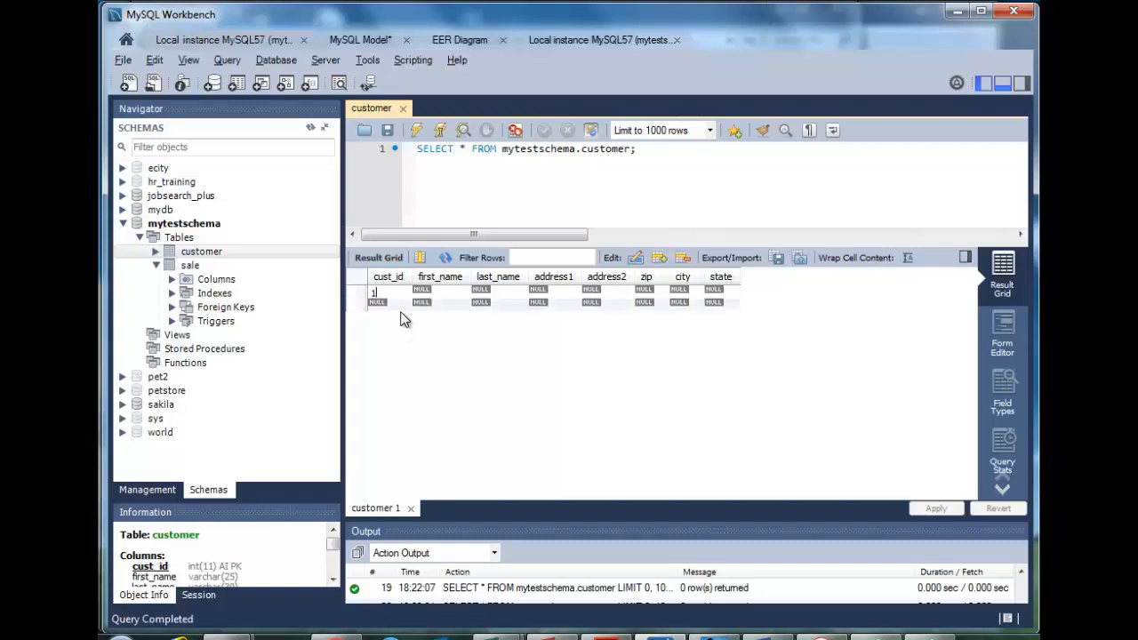
double_click(437, 293)
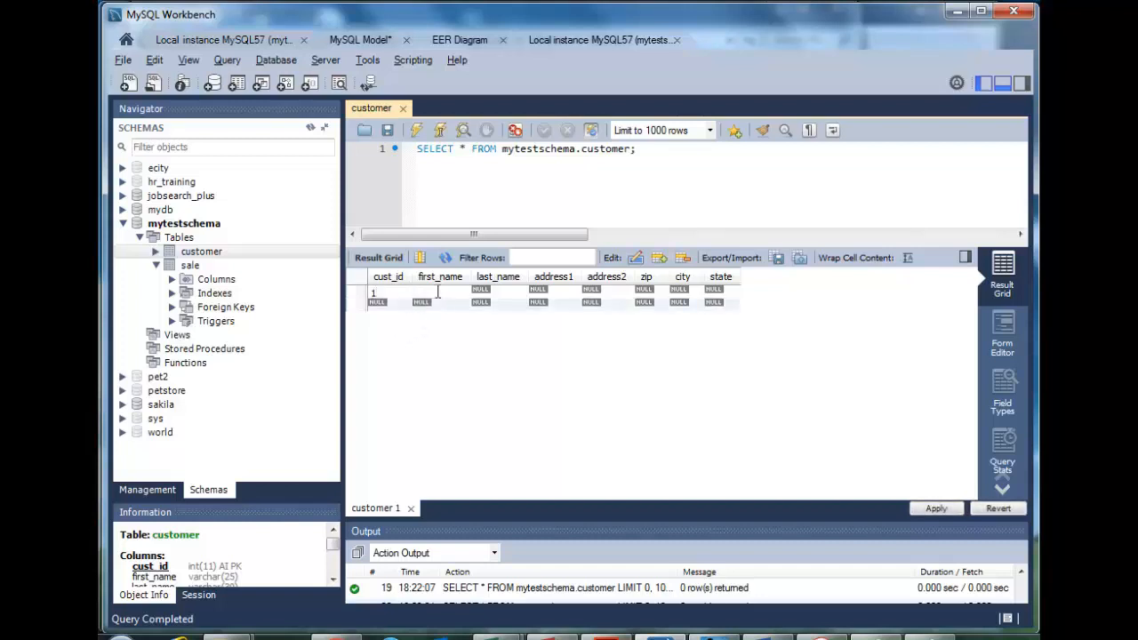
double_click(498, 294)
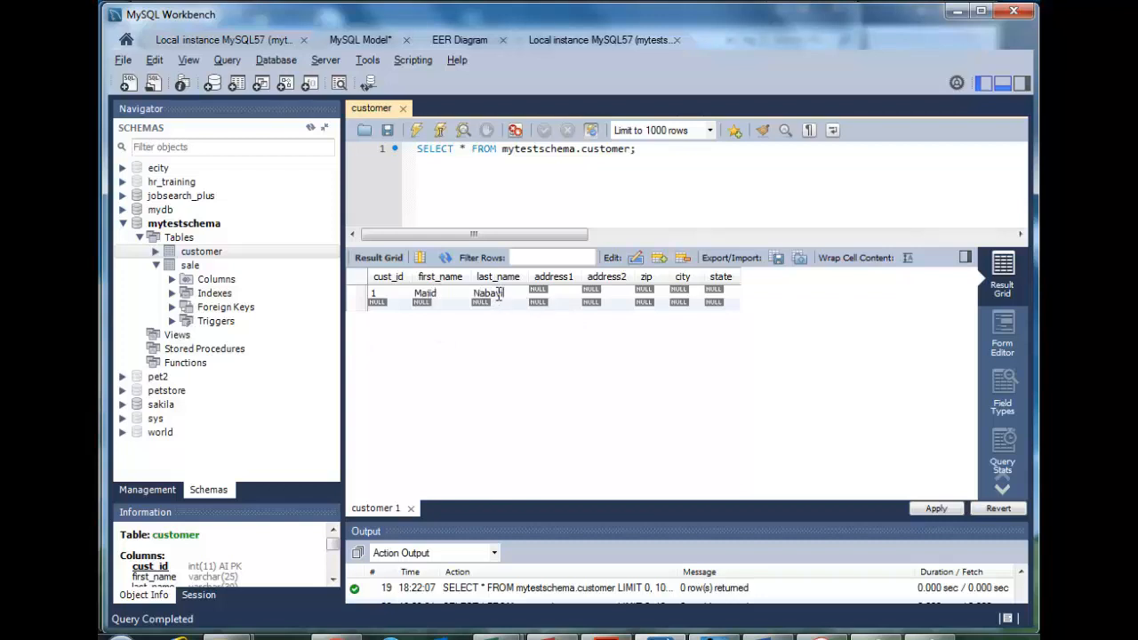
Fill in the customer's street address, city and state in the new row
key("Tab")
double_click(655, 293)
double_click(681, 291)
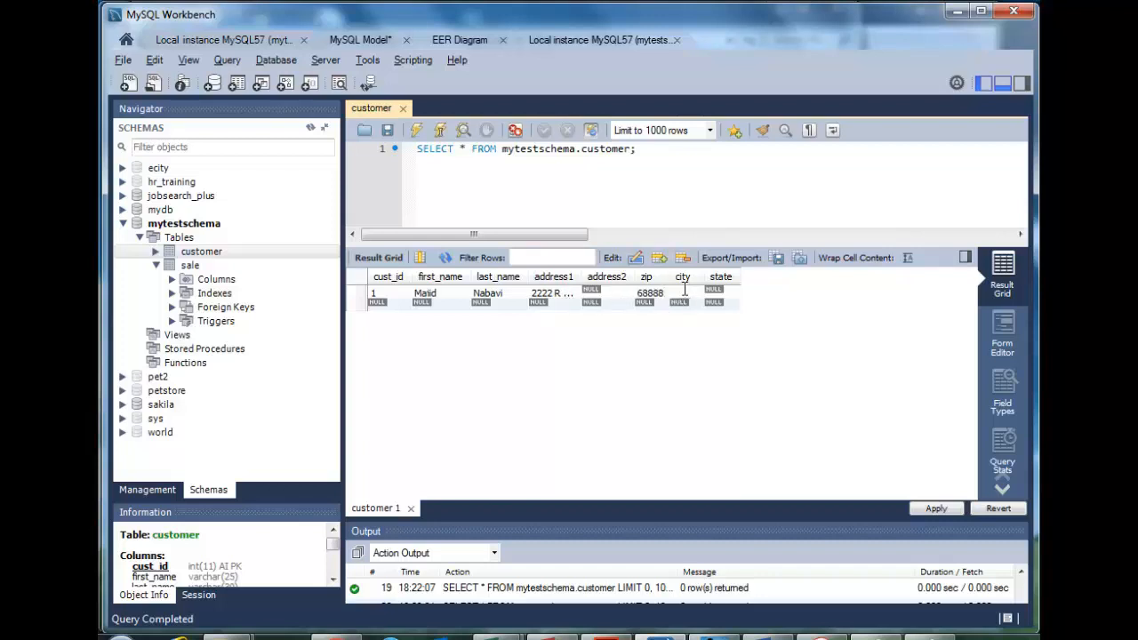
type("Omaha")
double_click(723, 294)
type("NE")
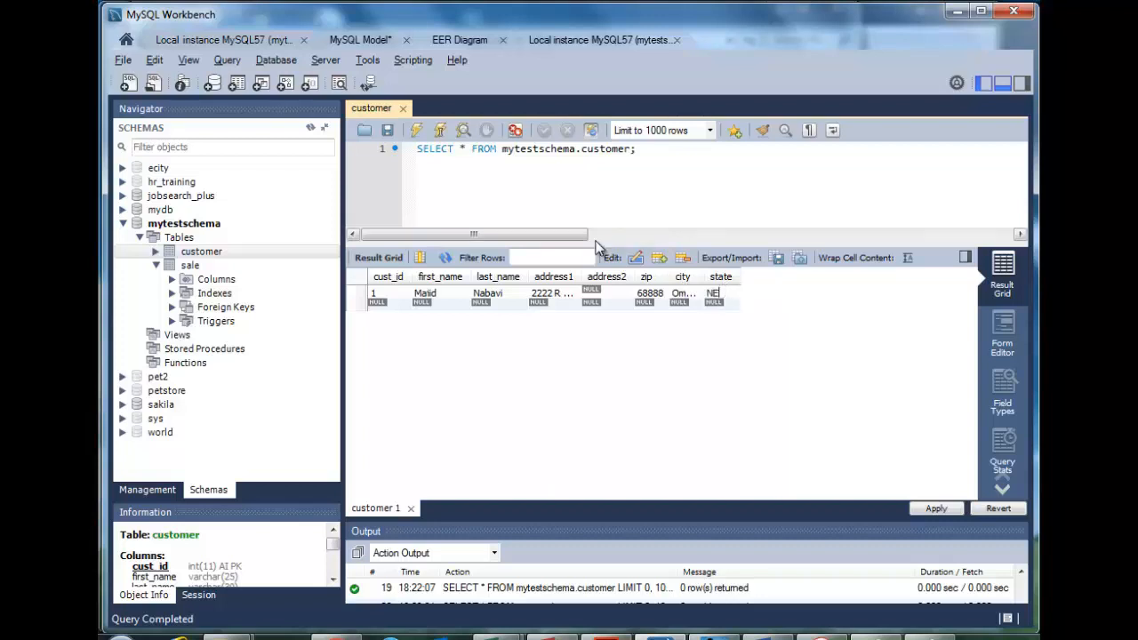
Review and apply the customer INSERT script to the database
left_click(936, 510)
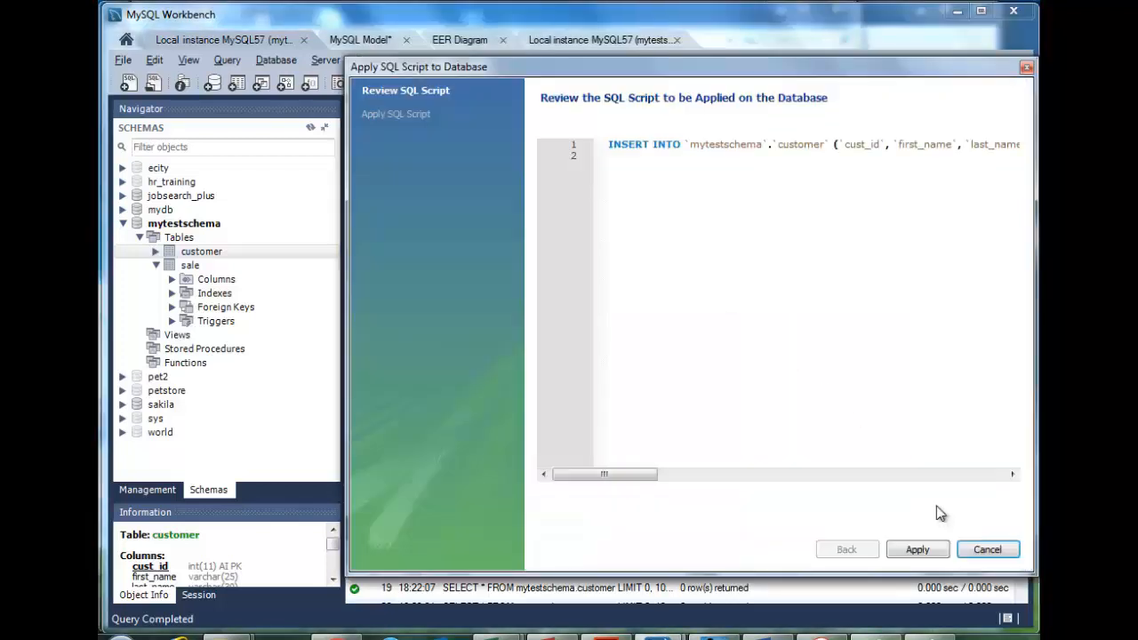
left_click_drag(642, 478, 799, 484)
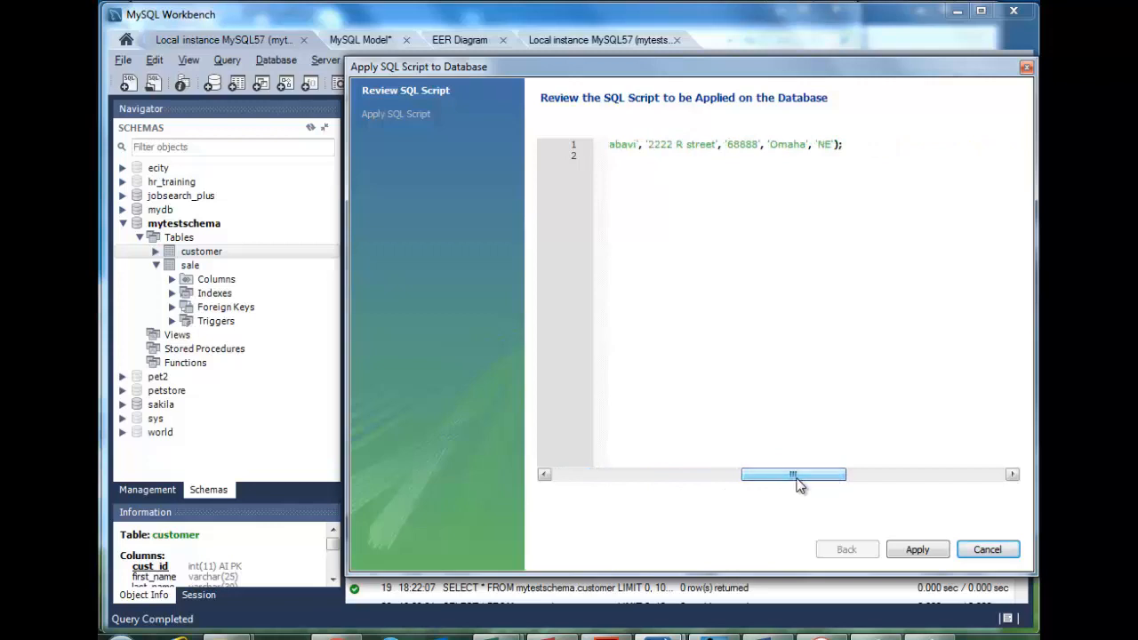
left_click(931, 551)
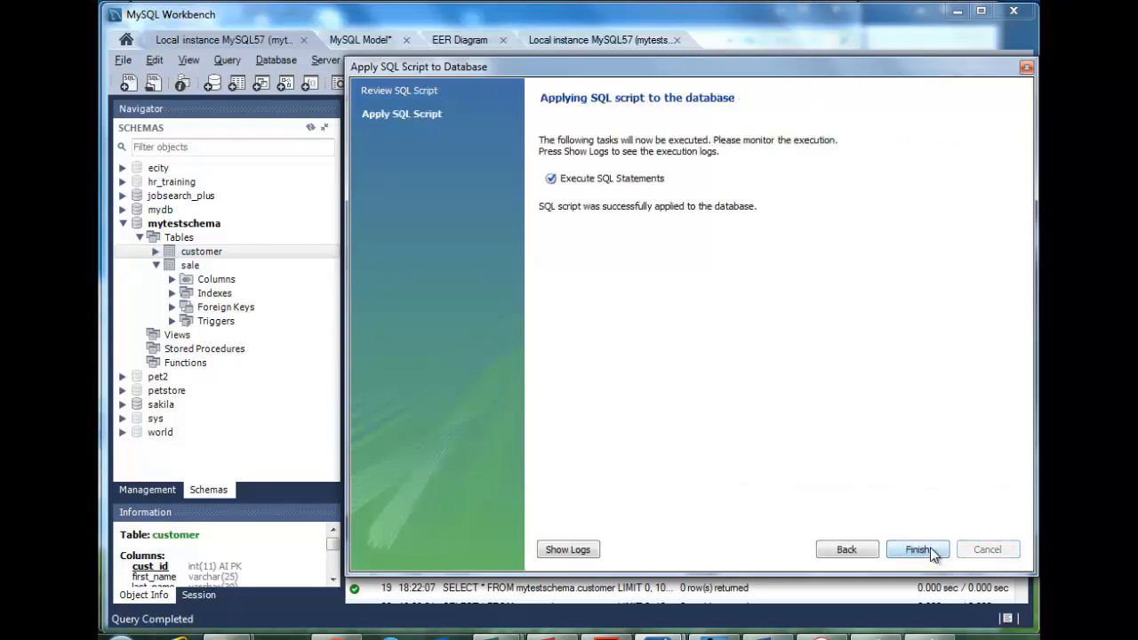
left_click(917, 550)
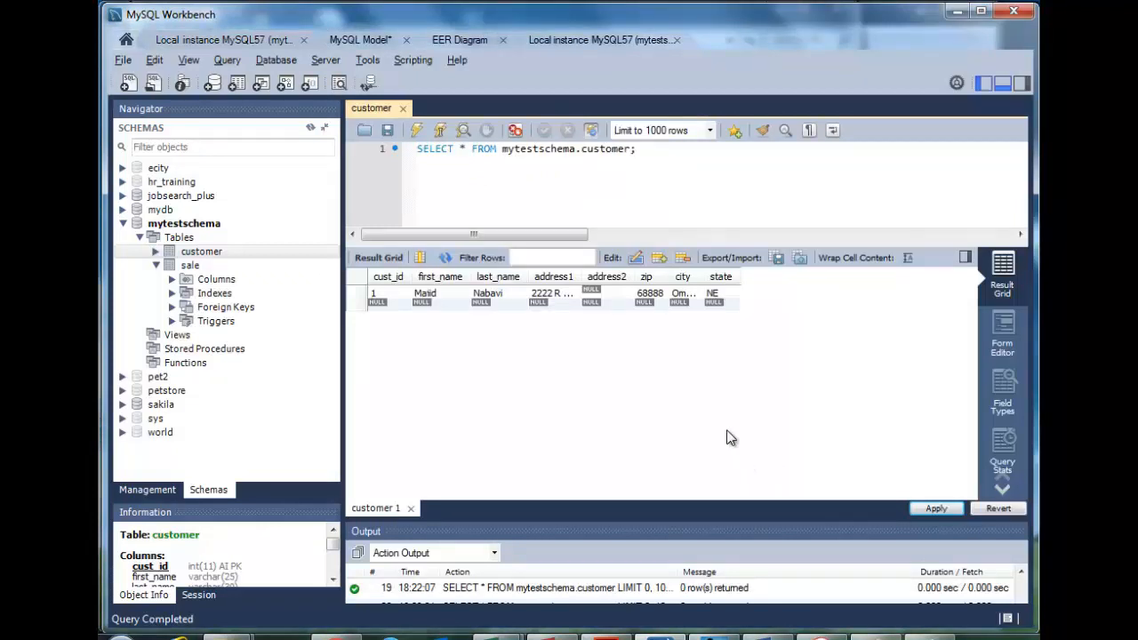
Open the sale table's grid and enter sale_id 1, sale_date 2017-11-12 and cus_id 1
left_click(190, 265)
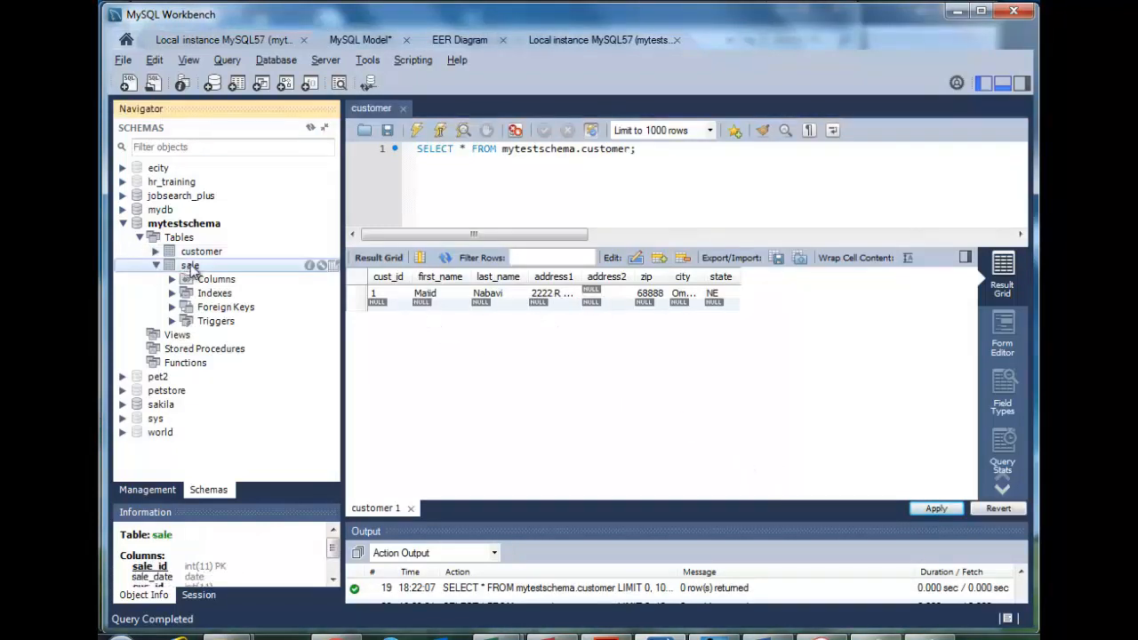
left_click(334, 266)
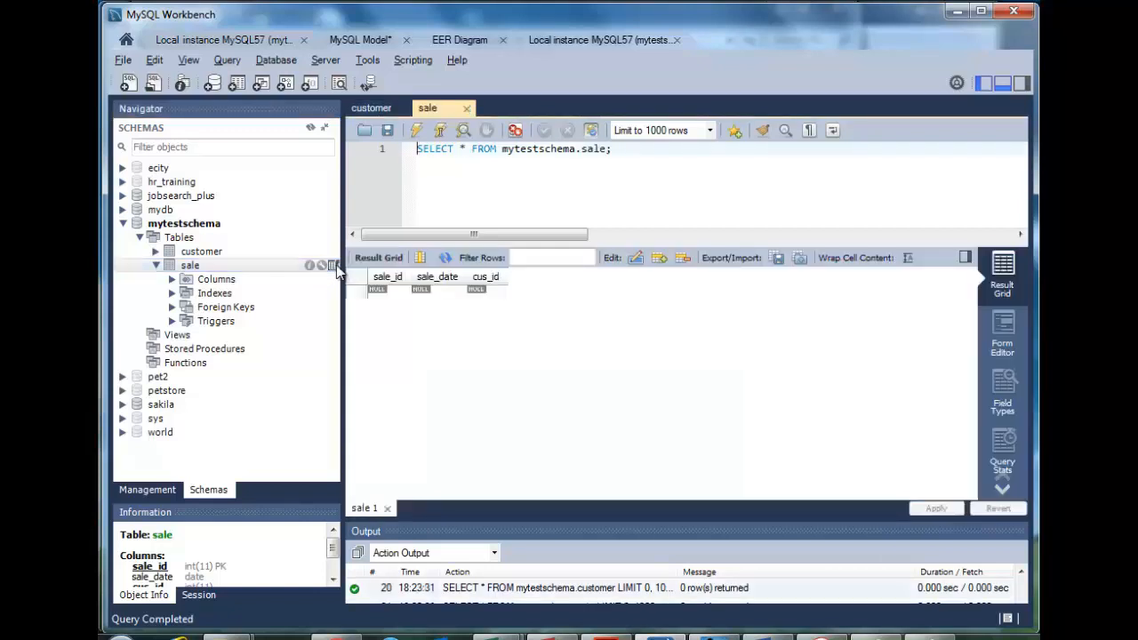
left_click(391, 292)
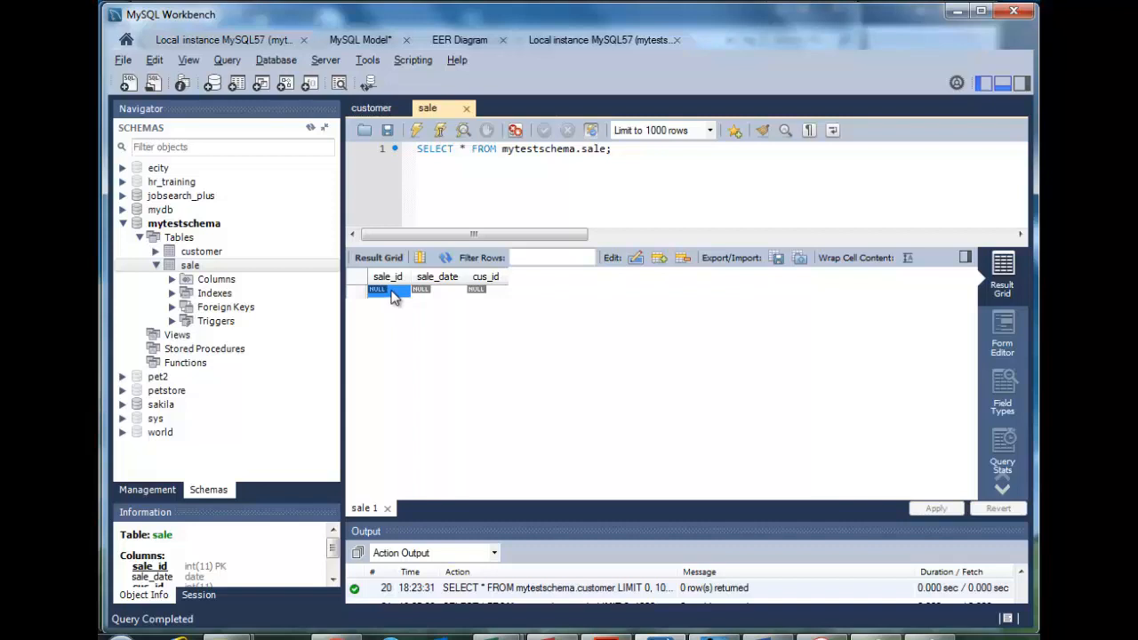
double_click(394, 294)
type("1")
double_click(441, 290)
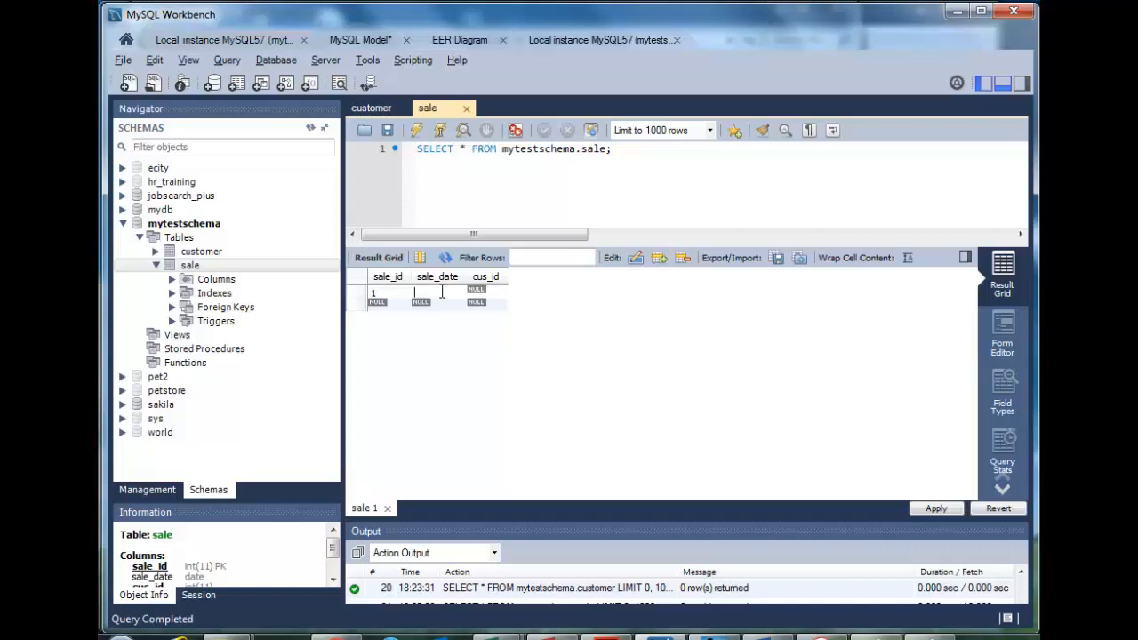
type("2017-11-12")
double_click(487, 293)
type("1")
Apply the sale row's INSERT script to mytestschema
left_click(939, 509)
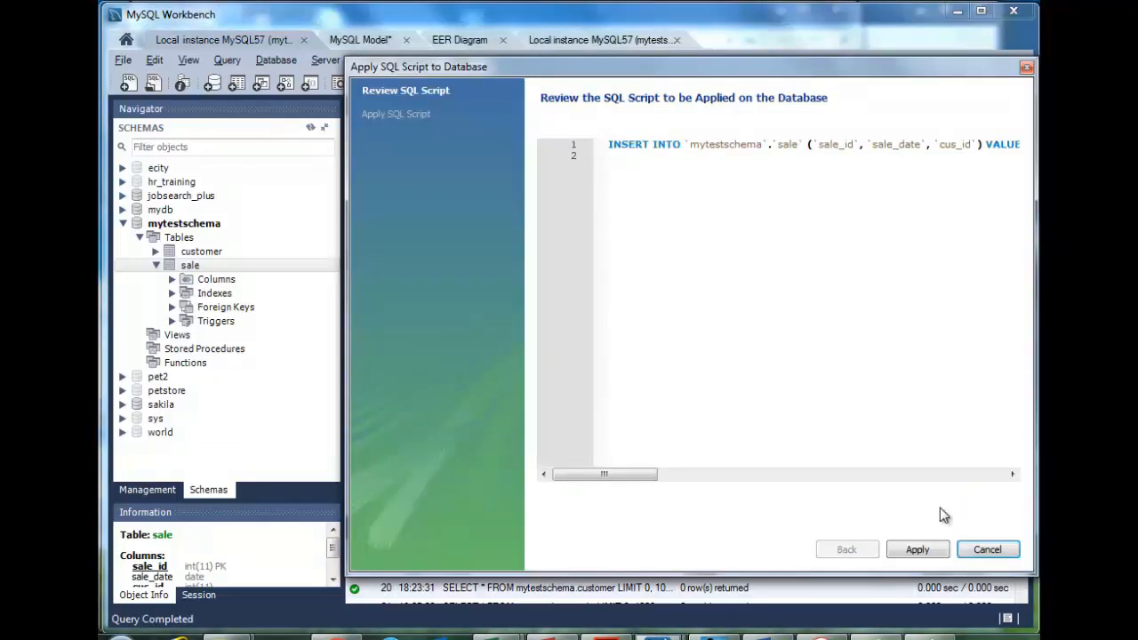
left_click(918, 551)
left_click(918, 551)
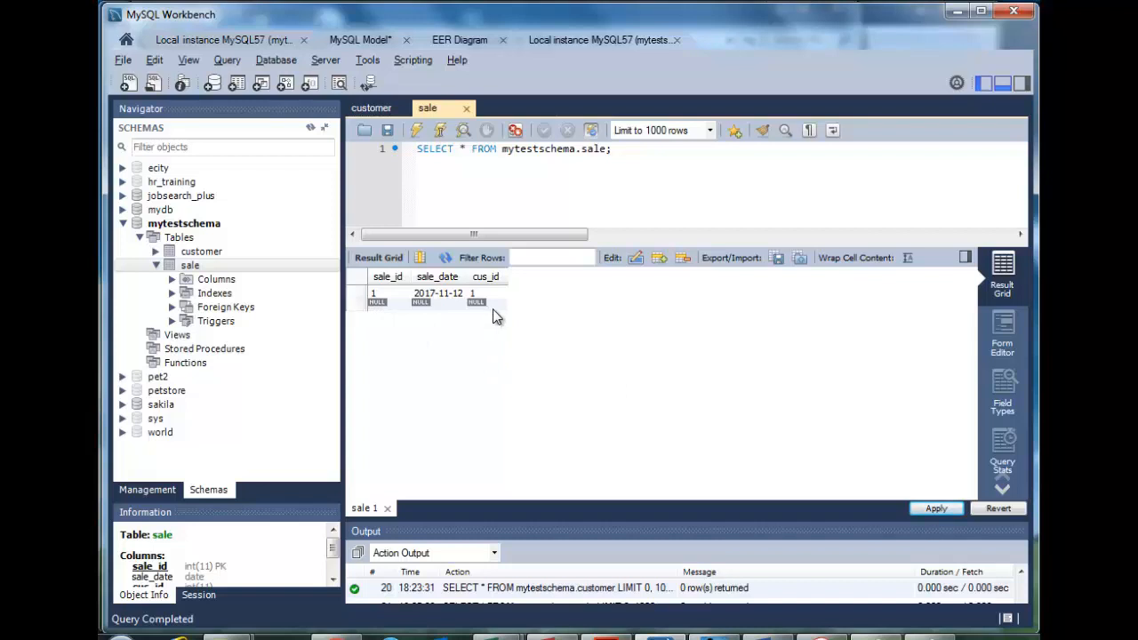
Configure Data Export of mytestschema to a self-contained file and start the export
left_click(123, 224)
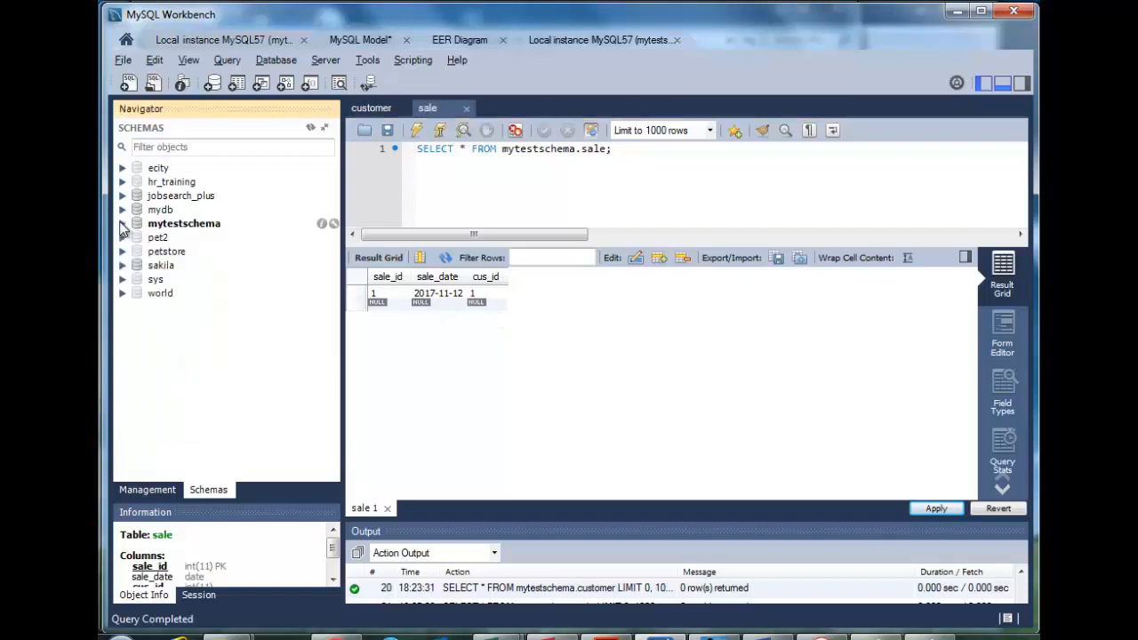
left_click(148, 490)
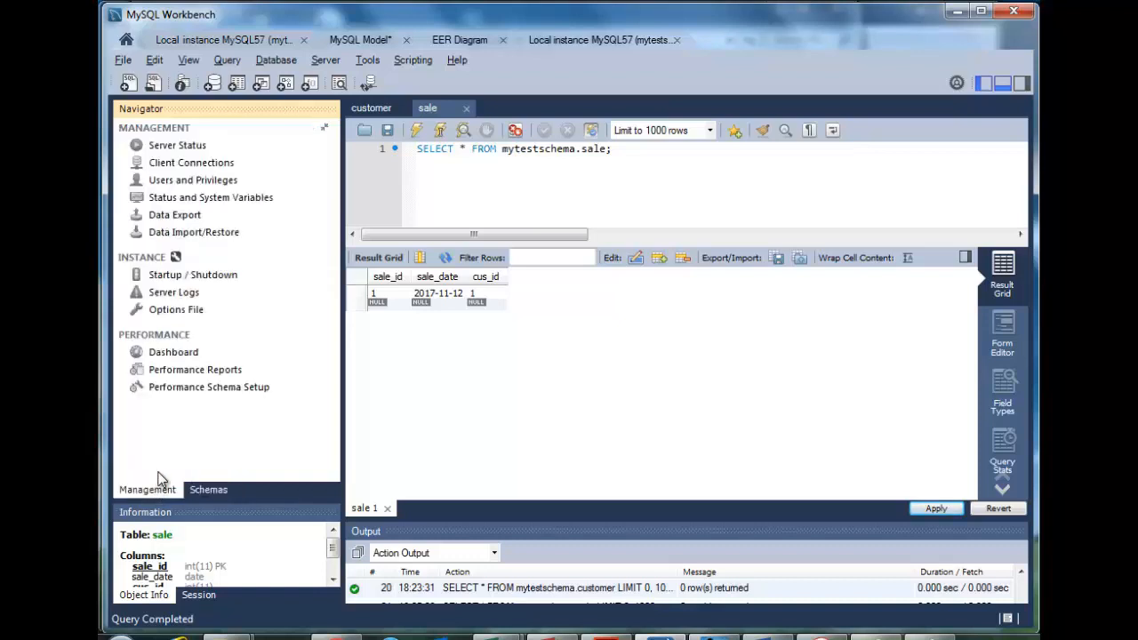
left_click(158, 218)
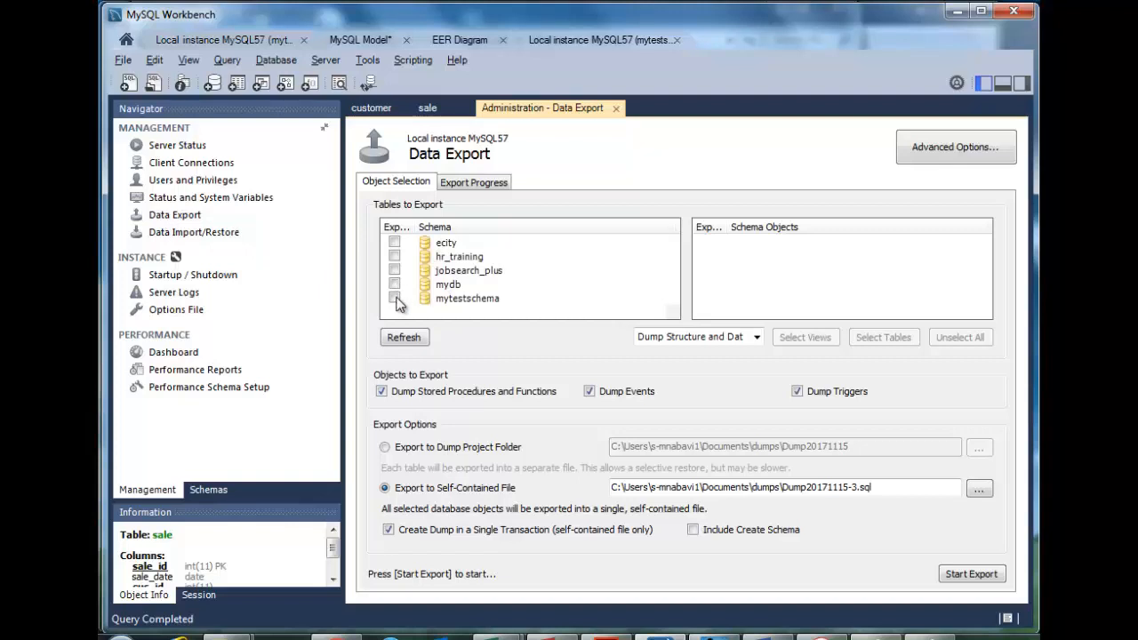
left_click(394, 297)
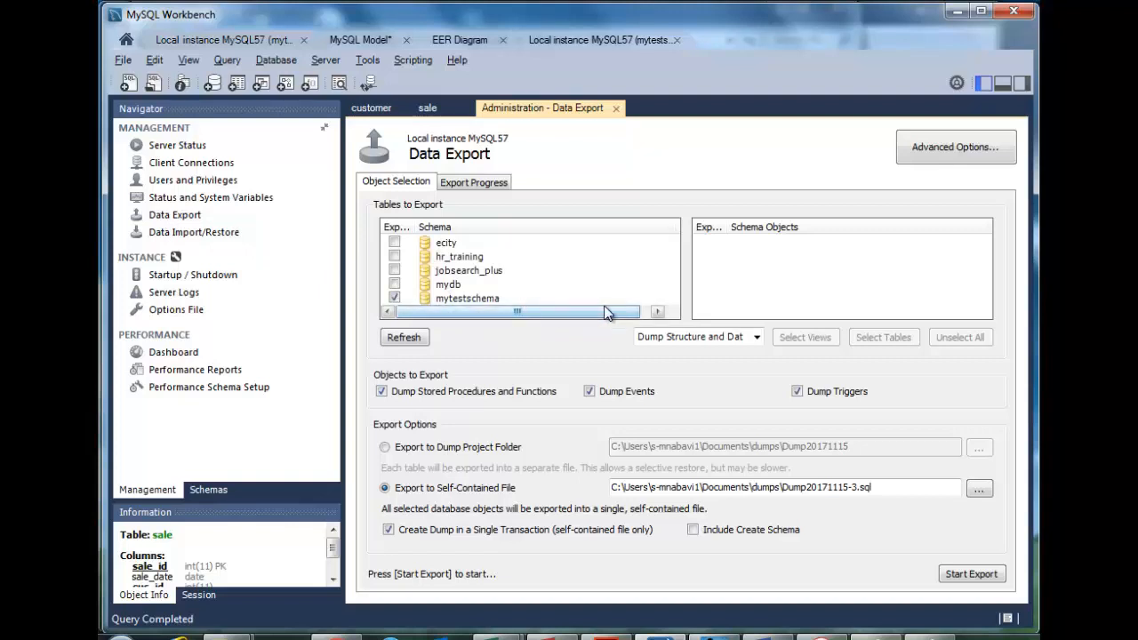
scroll(605, 313, "down", 1)
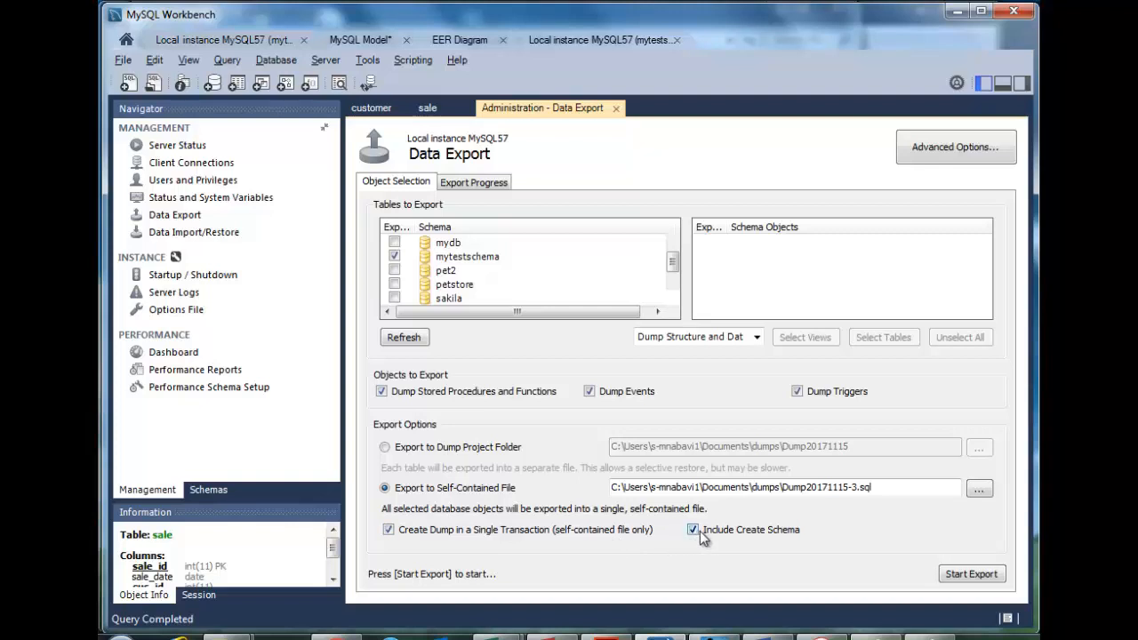
left_click(961, 576)
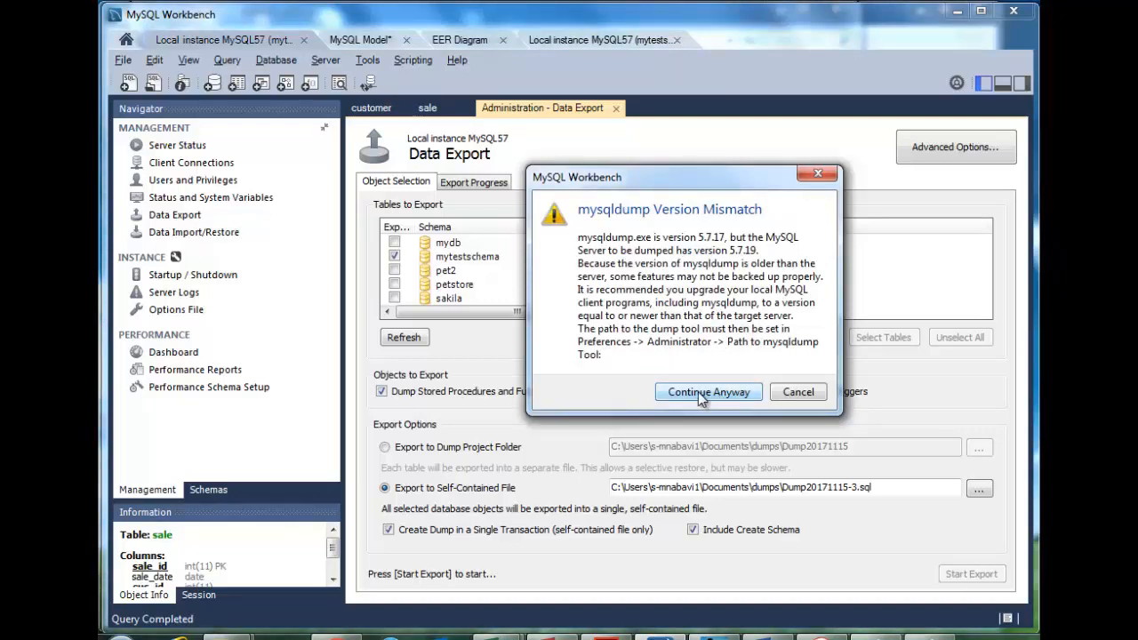
Continue the export past the mysqldump version-mismatch warning
left_click(701, 395)
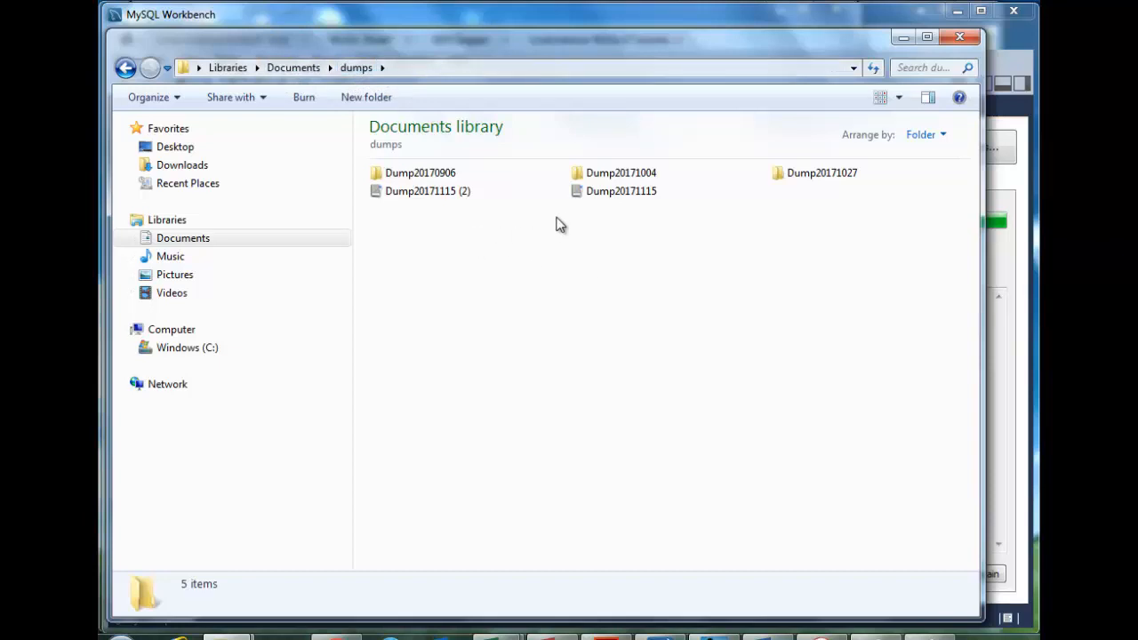
Select the Dump20171115 SQL file in the dumps folder to view its details
left_click(598, 201)
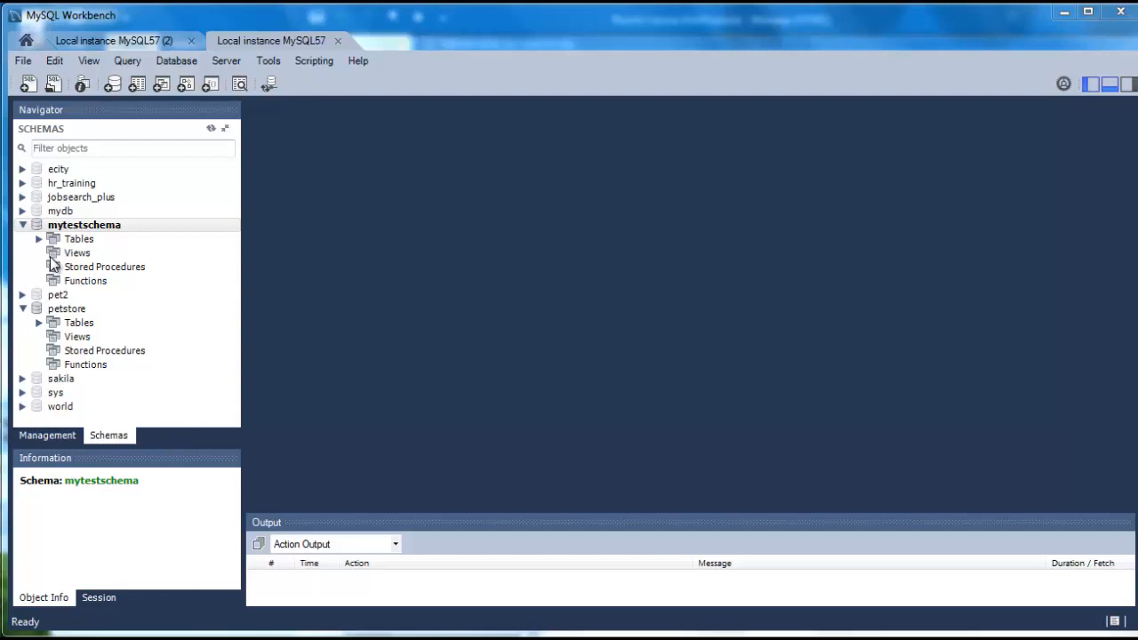
Launch Reverse Engineer from the Database menu and connect to the server to fetch schemas
left_click(180, 67)
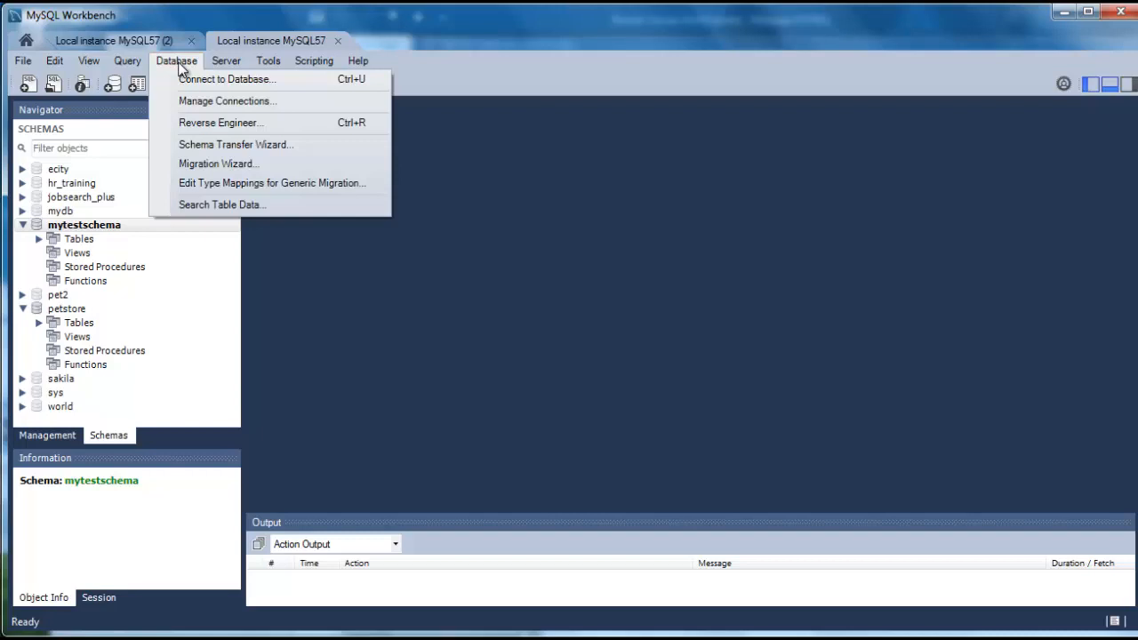
left_click(205, 123)
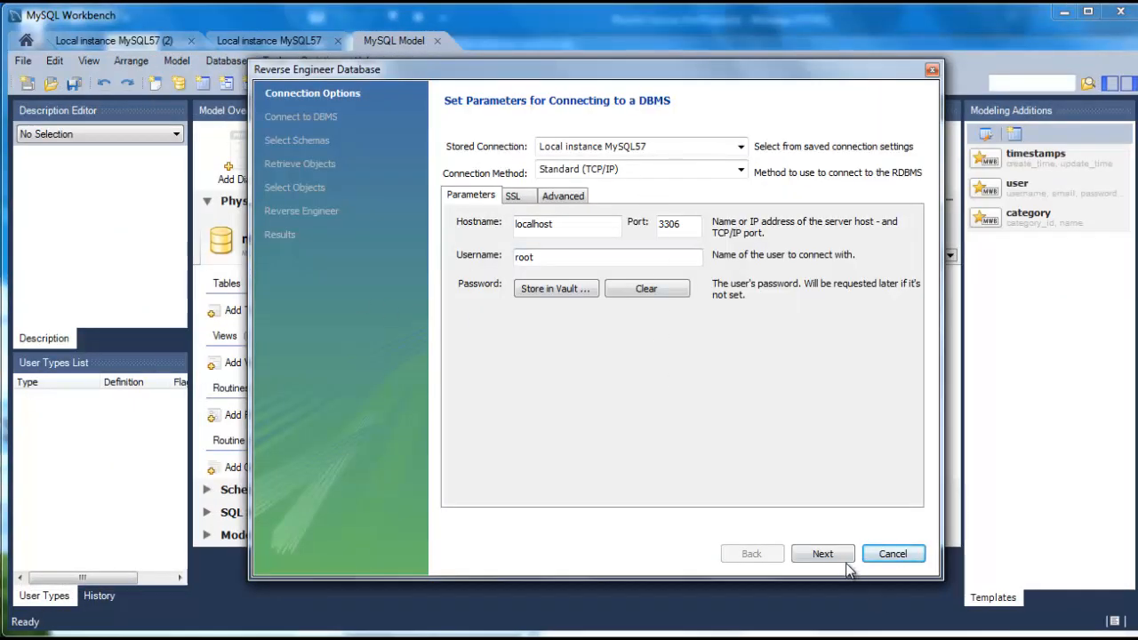
left_click(822, 554)
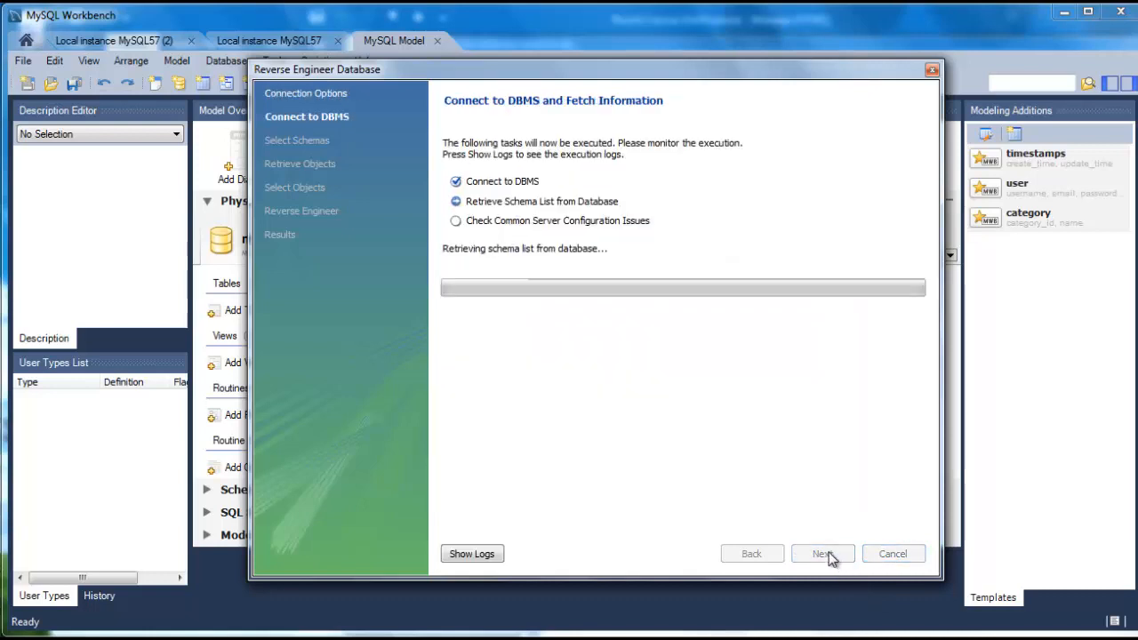
left_click_drag(579, 74, 767, 83)
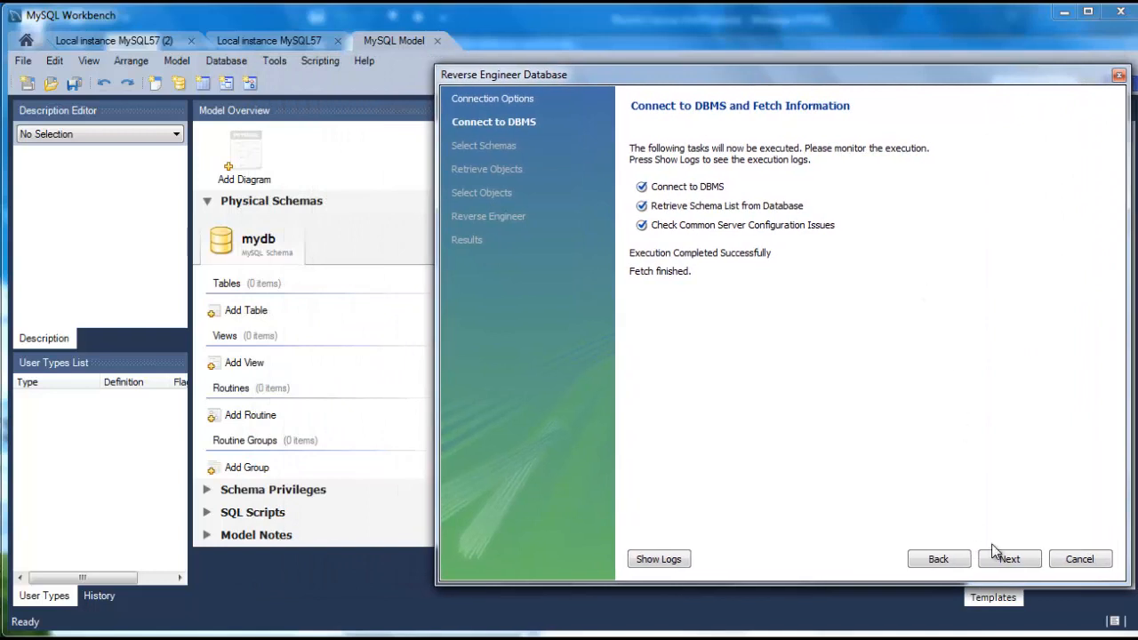
left_click(1011, 560)
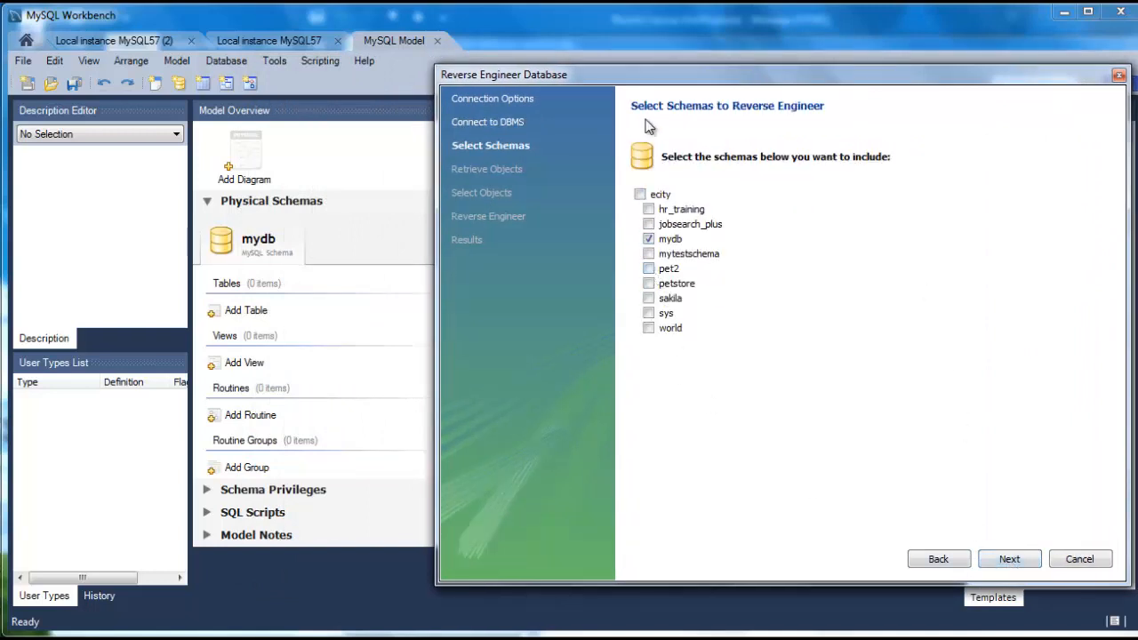
Exclude mydb, import mytestschema's tables and finish the wizard
left_click(649, 239)
left_click(1007, 562)
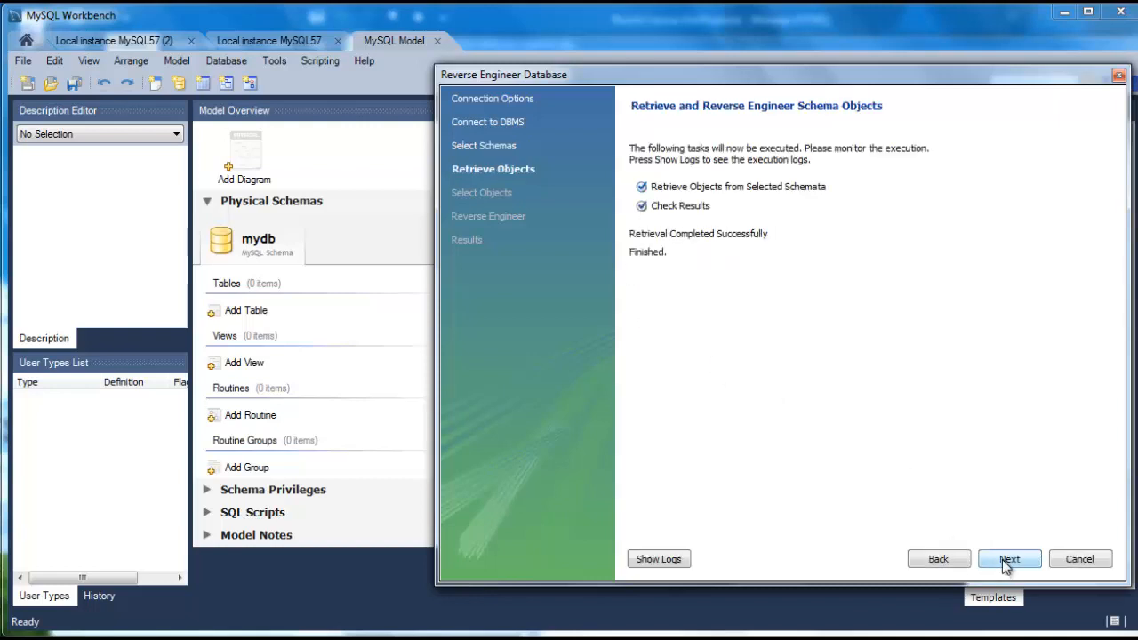
left_click(1008, 564)
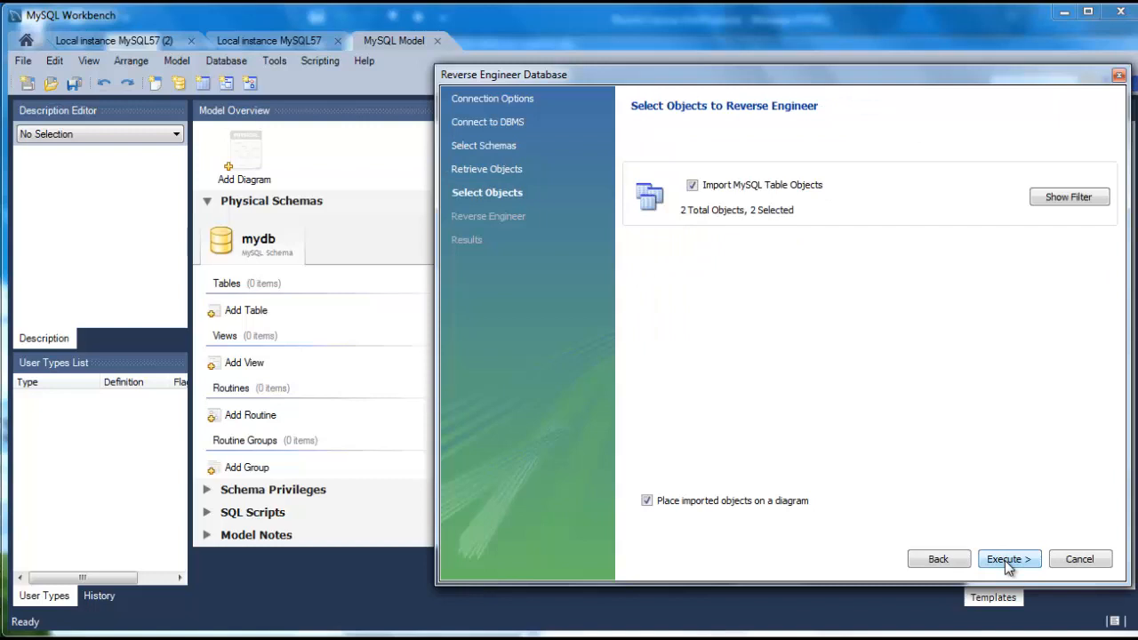
left_click(1009, 559)
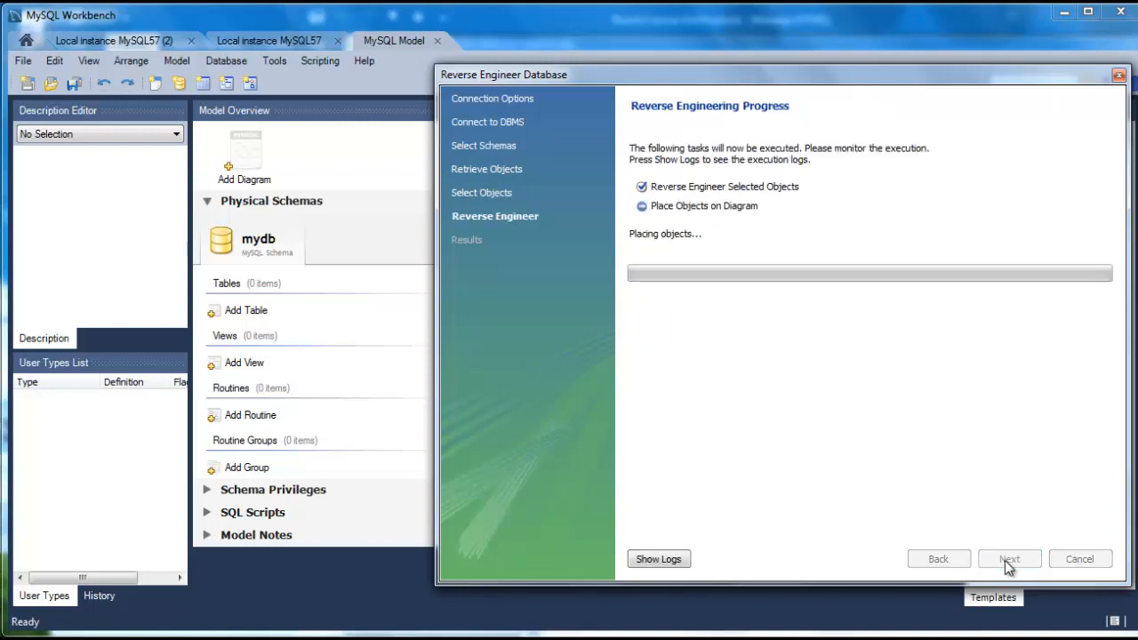
left_click(985, 552)
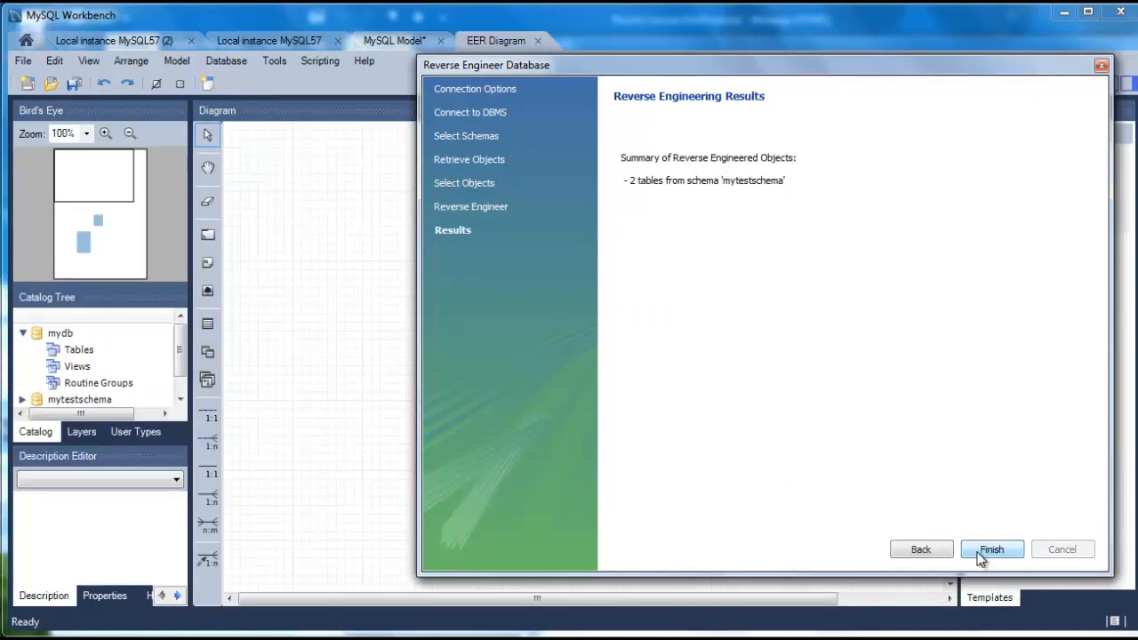
left_click(983, 554)
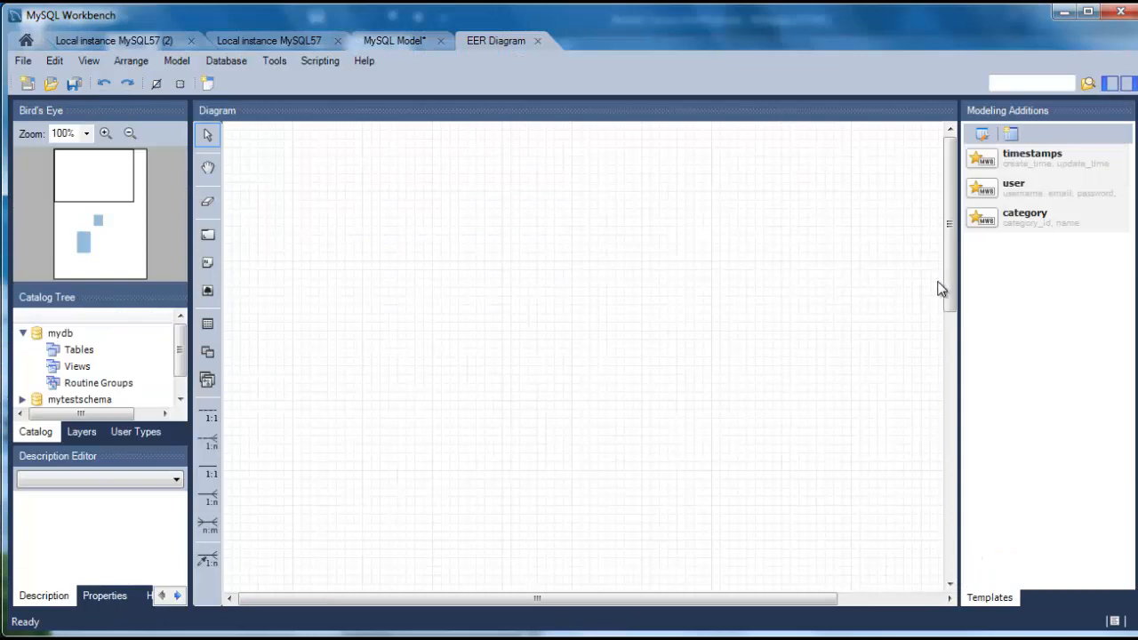
Drag the customer and sale tables next to each other on the diagram
left_click_drag(951, 293, 984, 485)
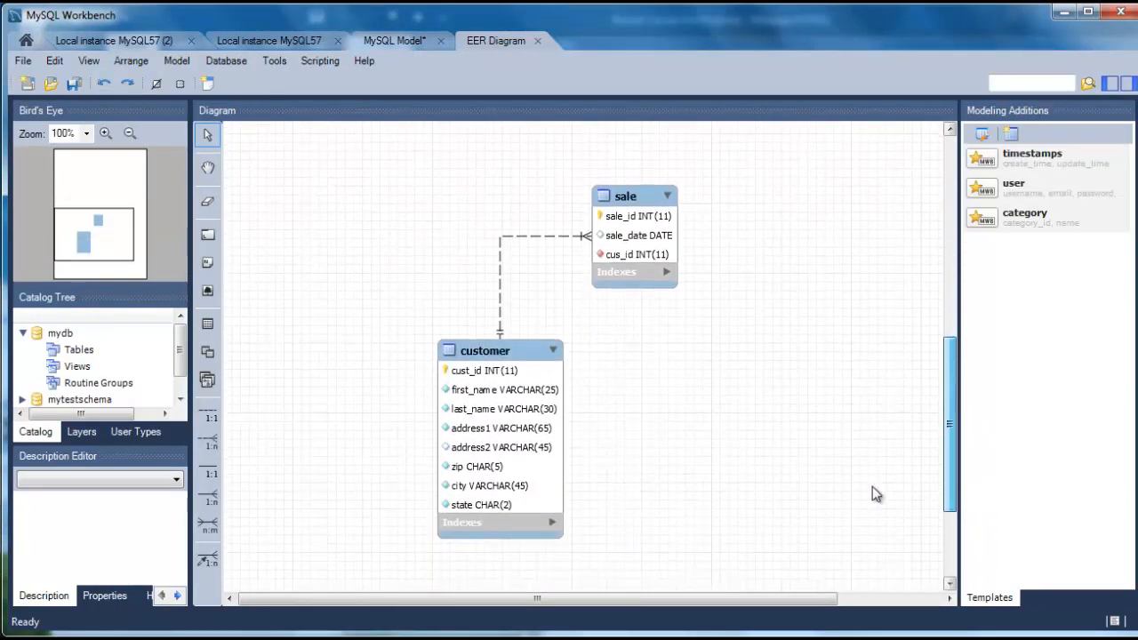
left_click(513, 348)
left_click_drag(516, 345, 359, 161)
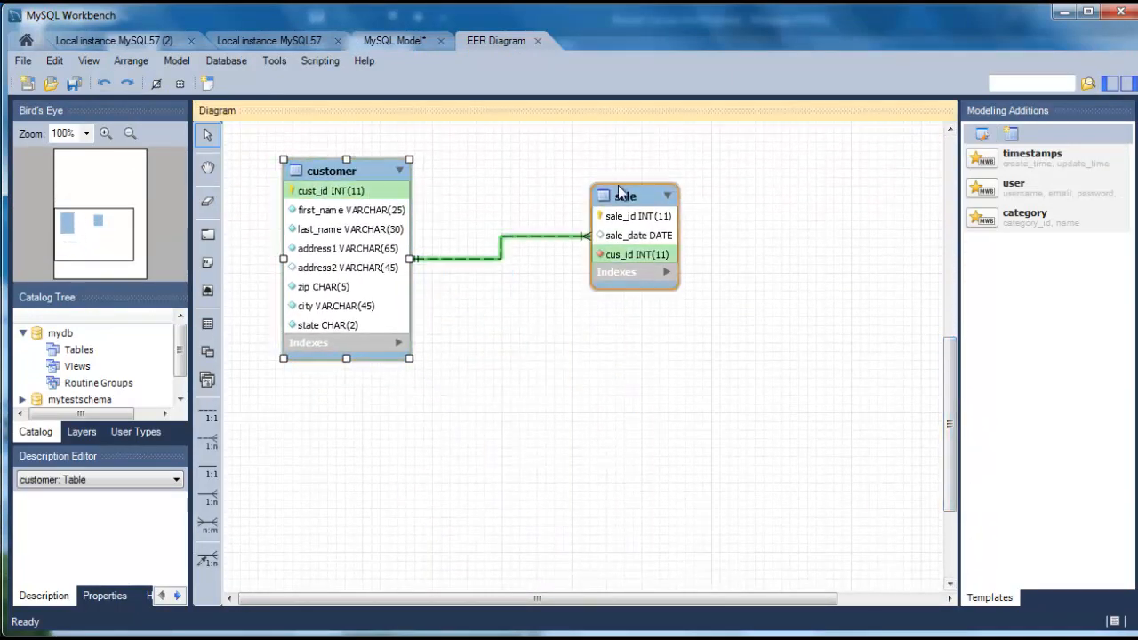
left_click_drag(655, 195, 591, 213)
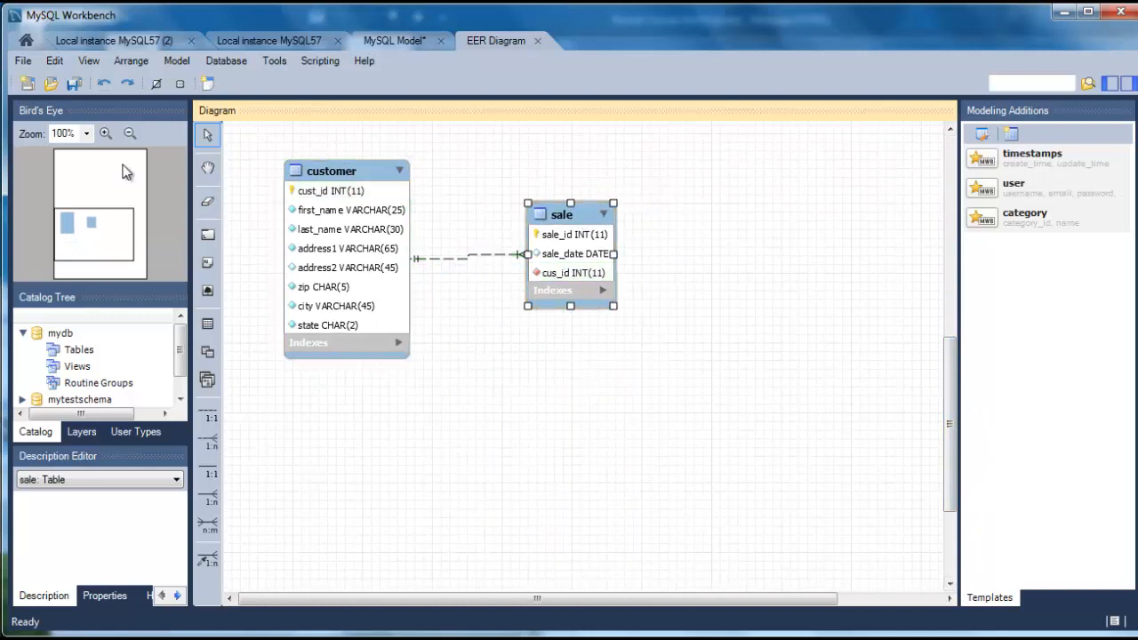
Save the model as Test Schema.mwb
left_click(22, 62)
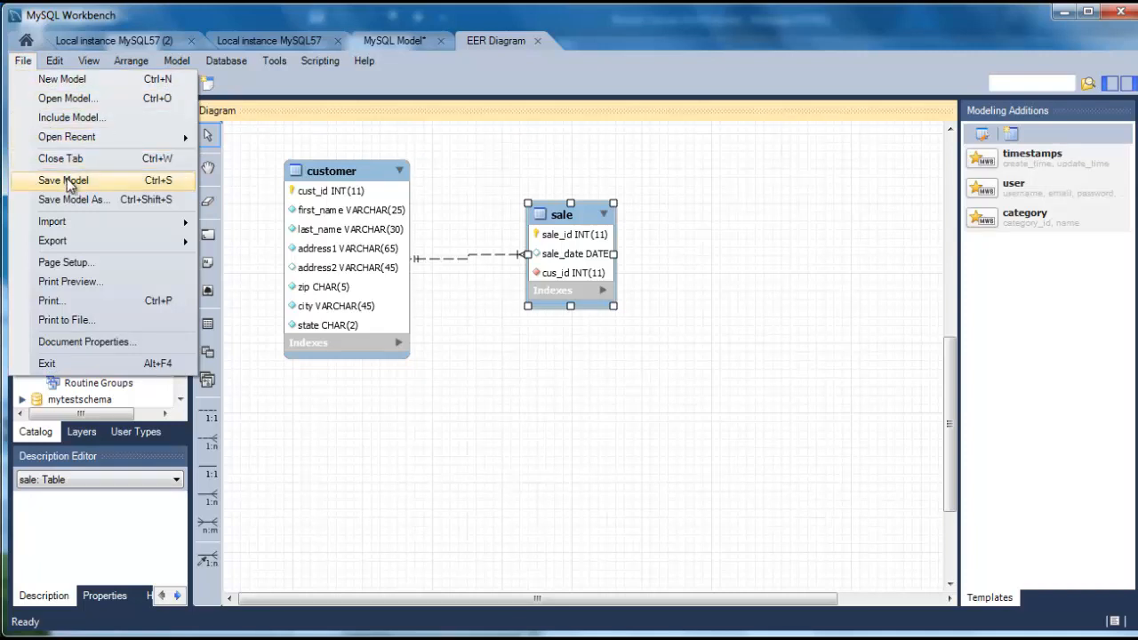
mouse_move(70, 240)
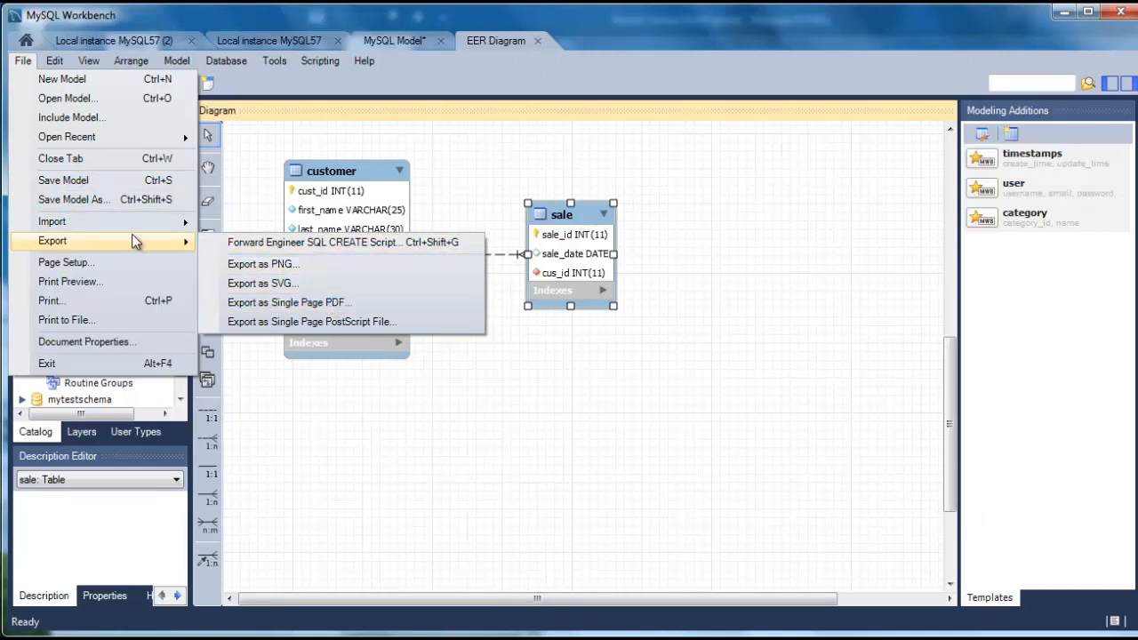
mouse_move(114, 225)
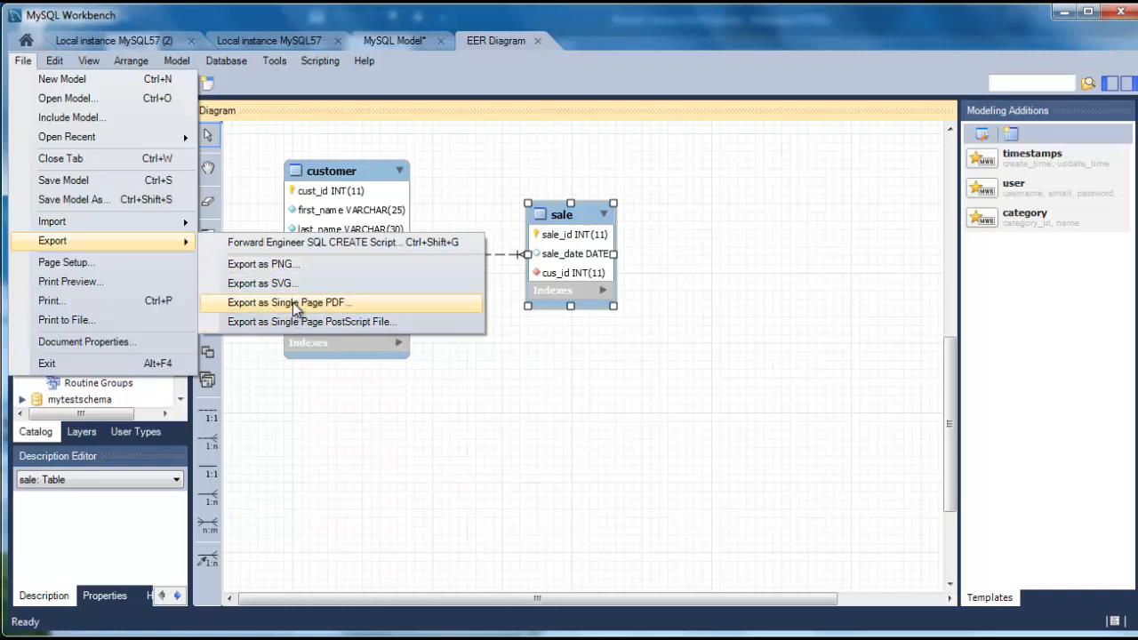
left_click(85, 181)
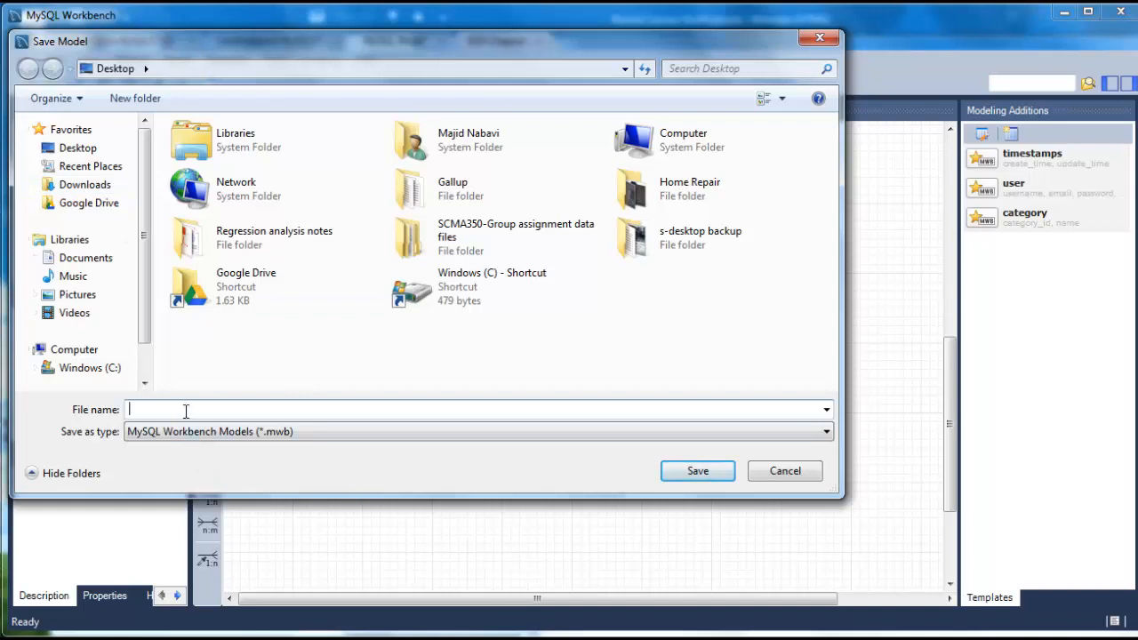
type("Test Schema")
left_click(683, 476)
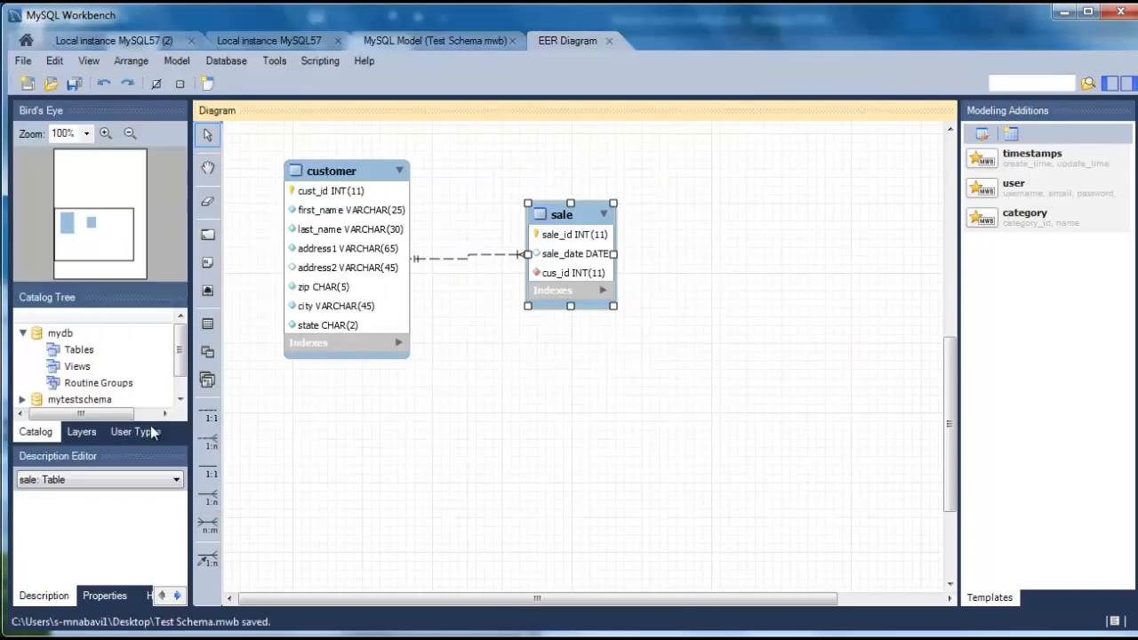
Export the diagram as single-page PDF Mytestschema.pdf, then deselect the sale table
left_click(23, 60)
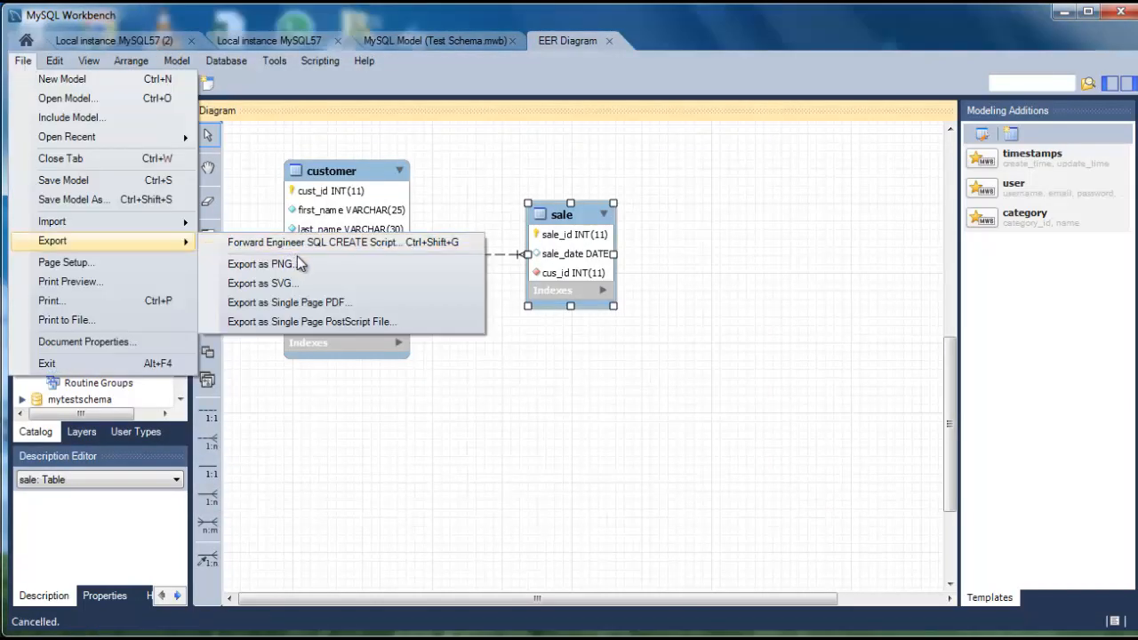
left_click(326, 304)
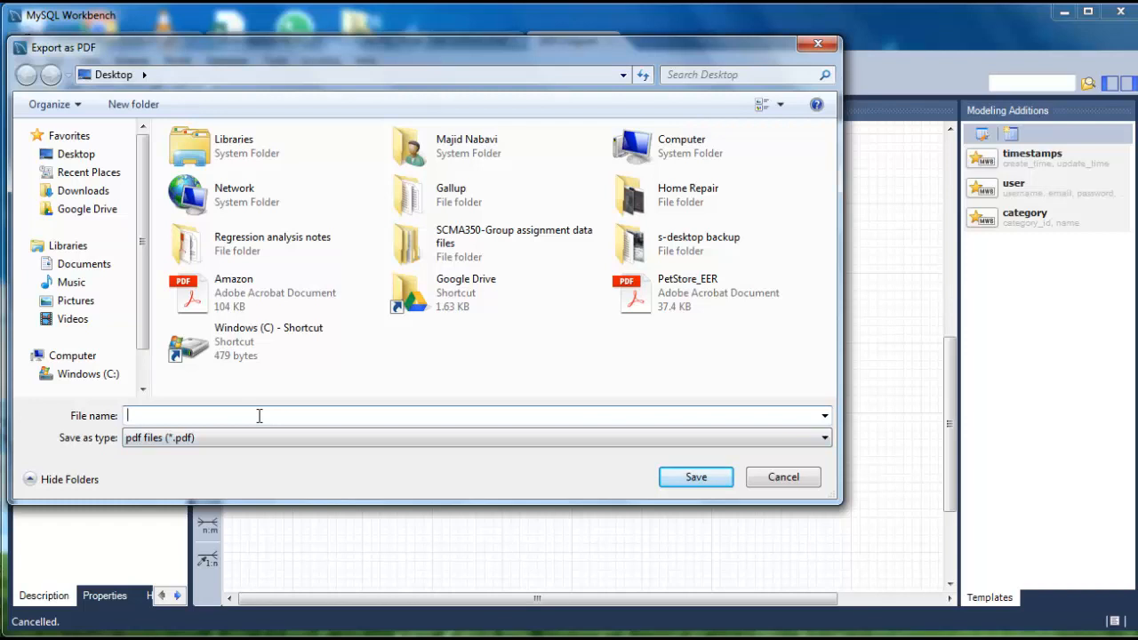
type("Mytestschema")
left_click(673, 481)
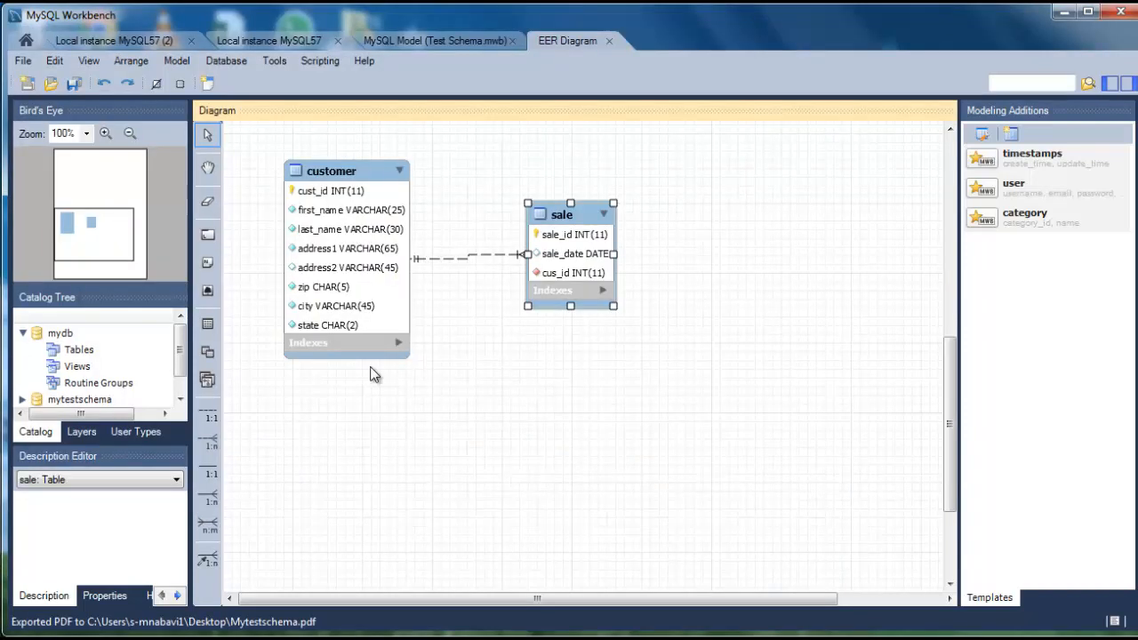
left_click(423, 385)
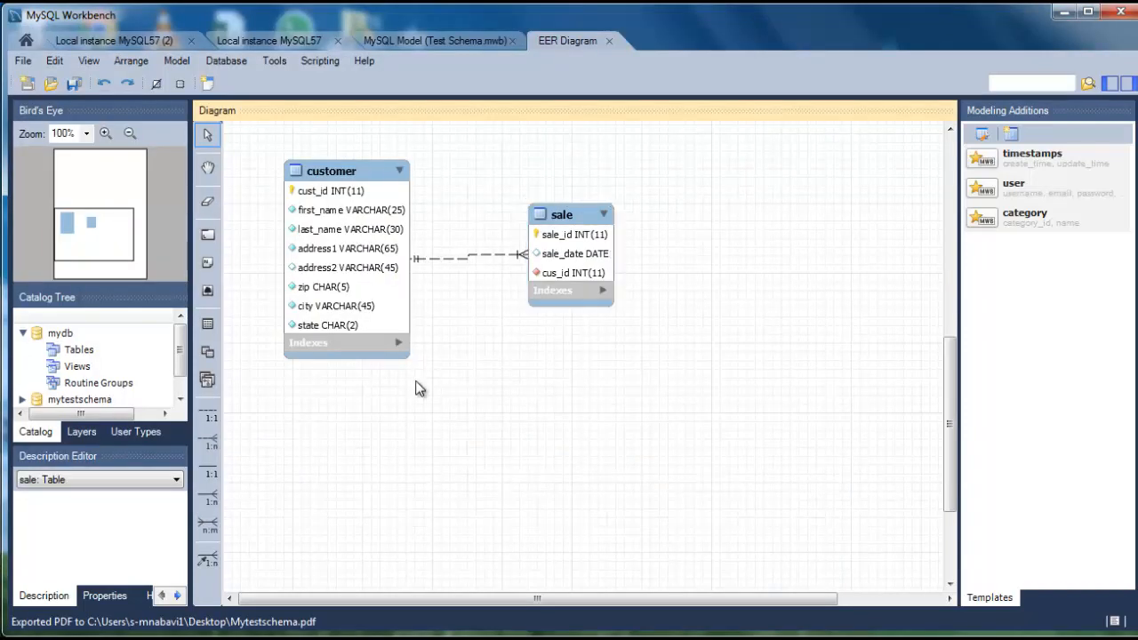
Open Mytestschema.pdf from the desktop in Acrobat Reader and zoom in twice on the customer and sale tables
left_click(1064, 13)
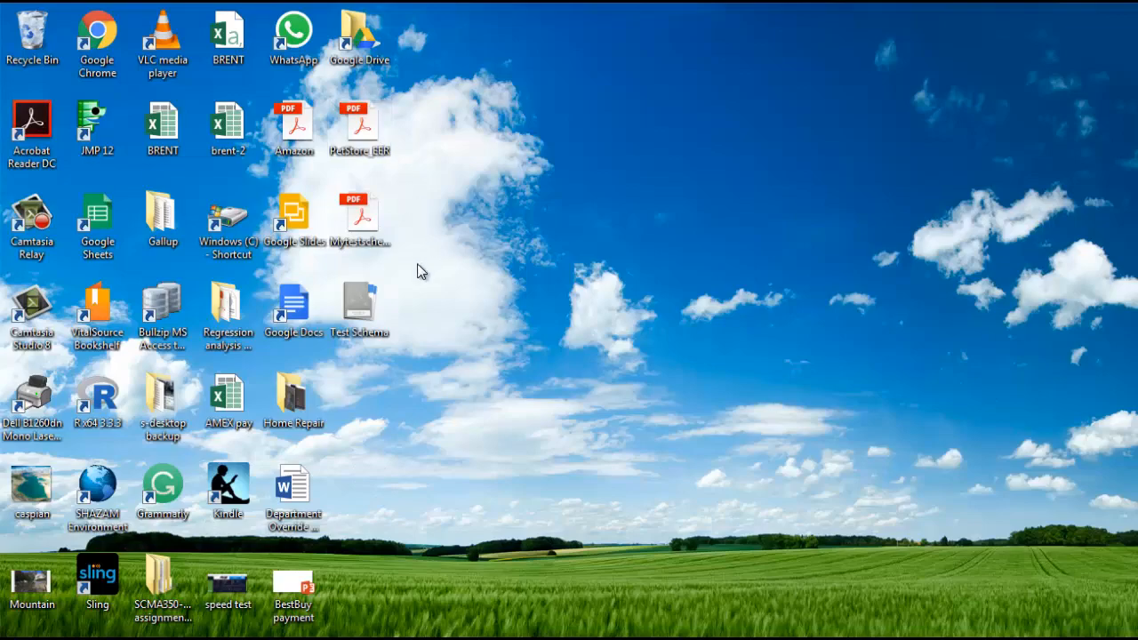
double_click(366, 221)
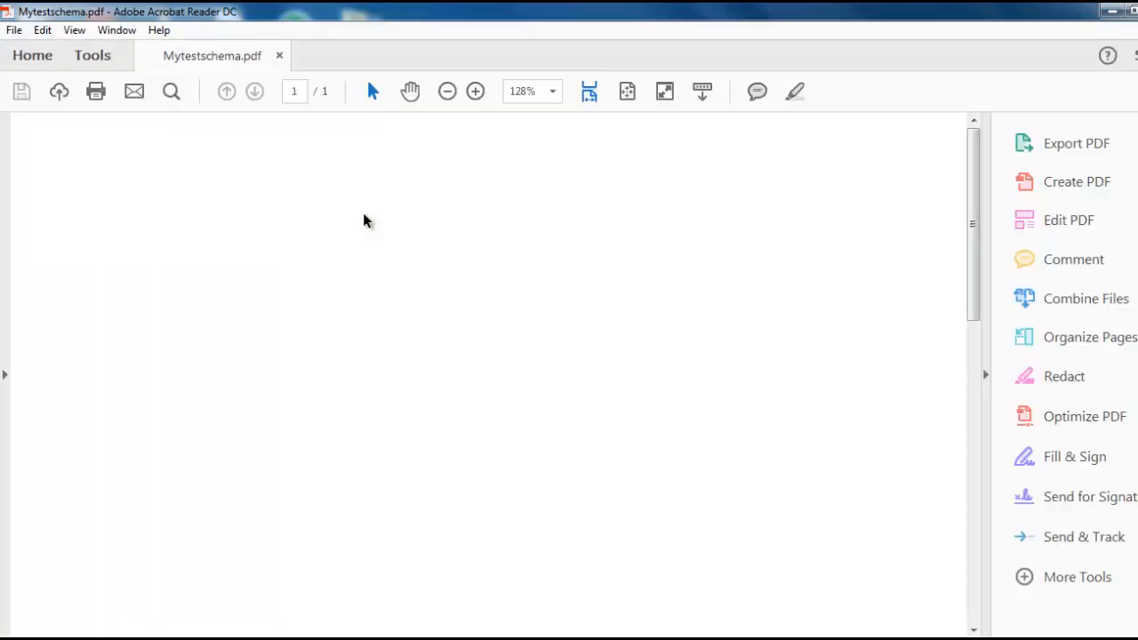
left_click_drag(981, 241, 983, 450)
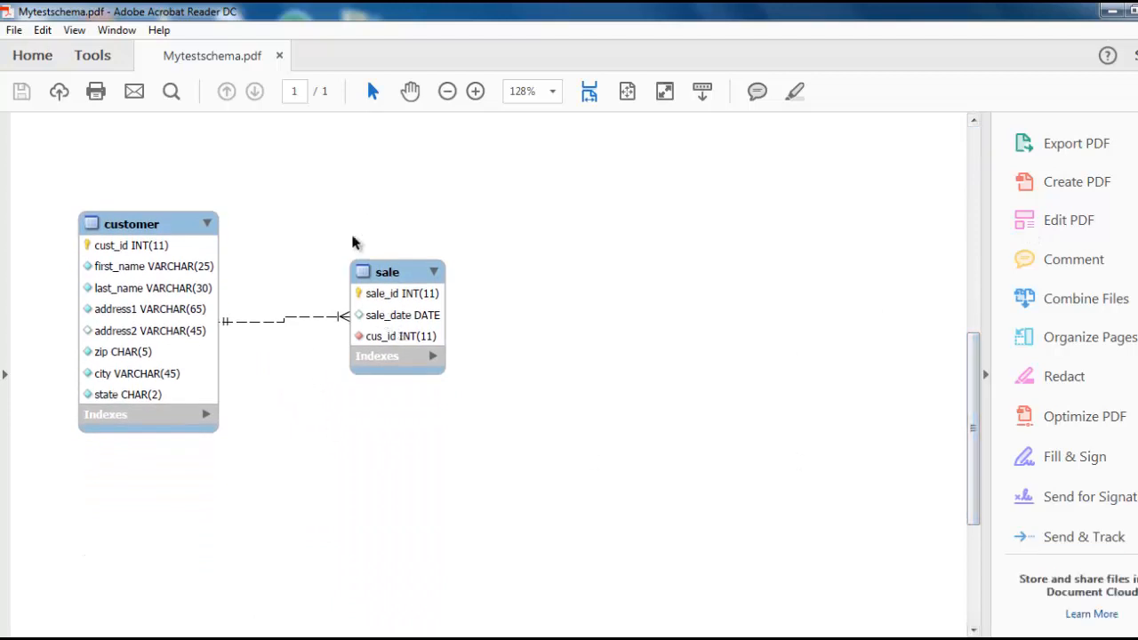
left_click(474, 91)
left_click(474, 92)
left_click(474, 92)
scroll(400, 335, "down", 4)
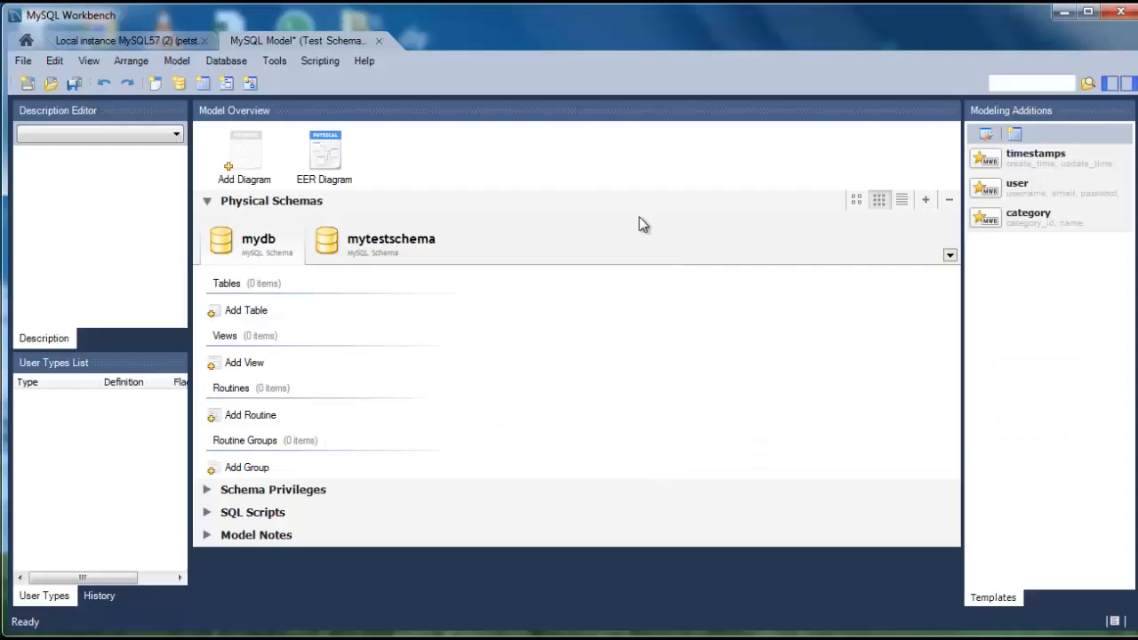
Close the reverse-engineered model without saving, then close the local instance query tab
left_click(379, 41)
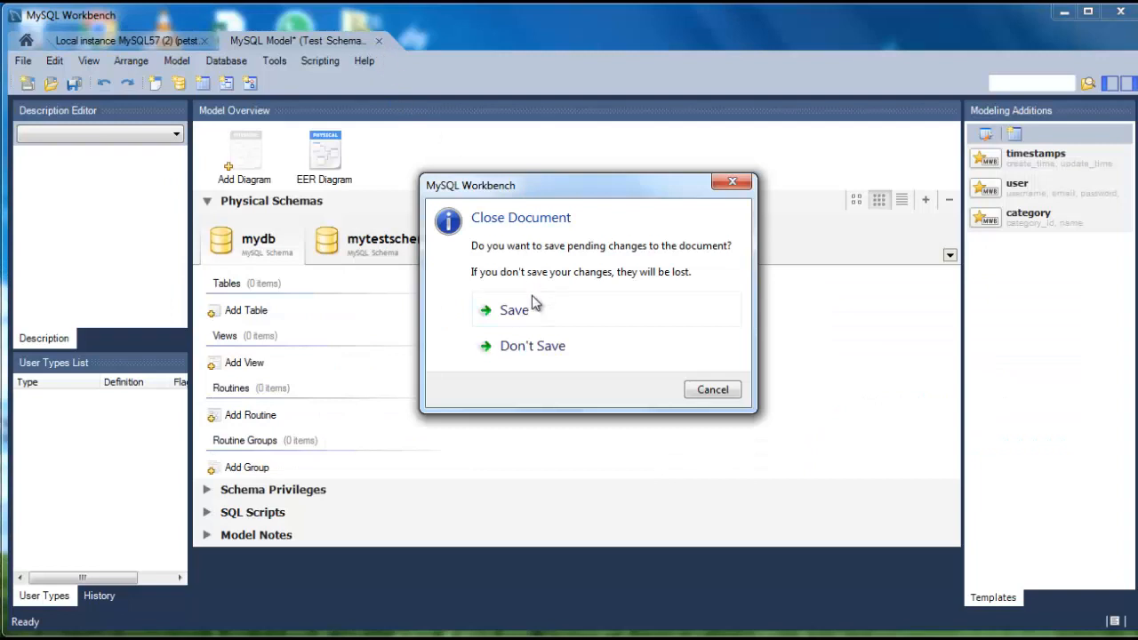
left_click(533, 344)
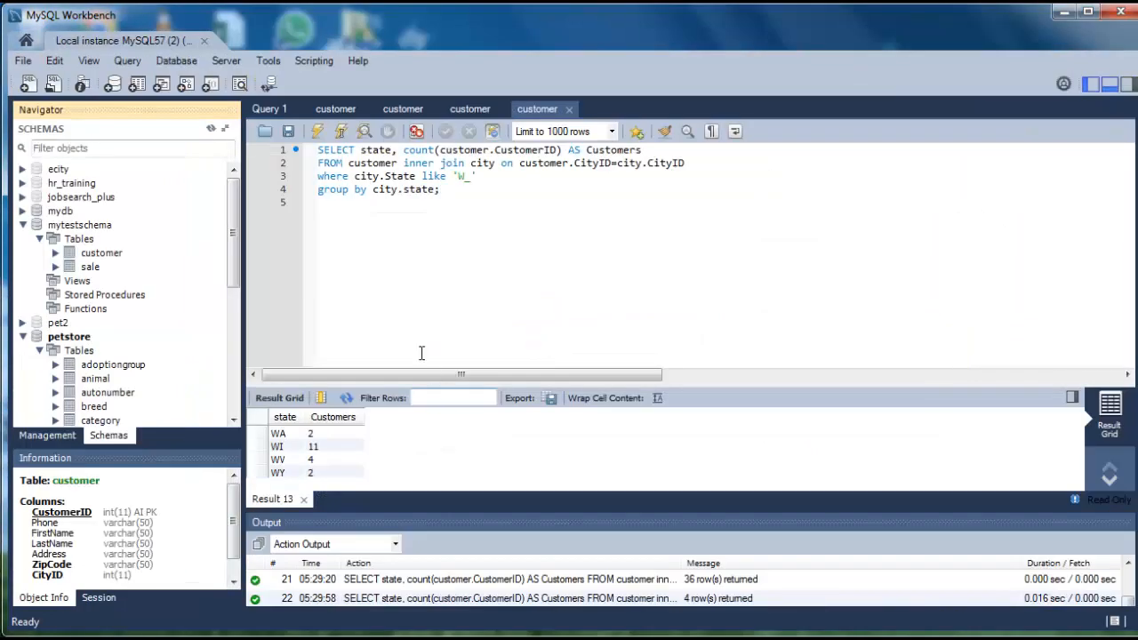
left_click(205, 40)
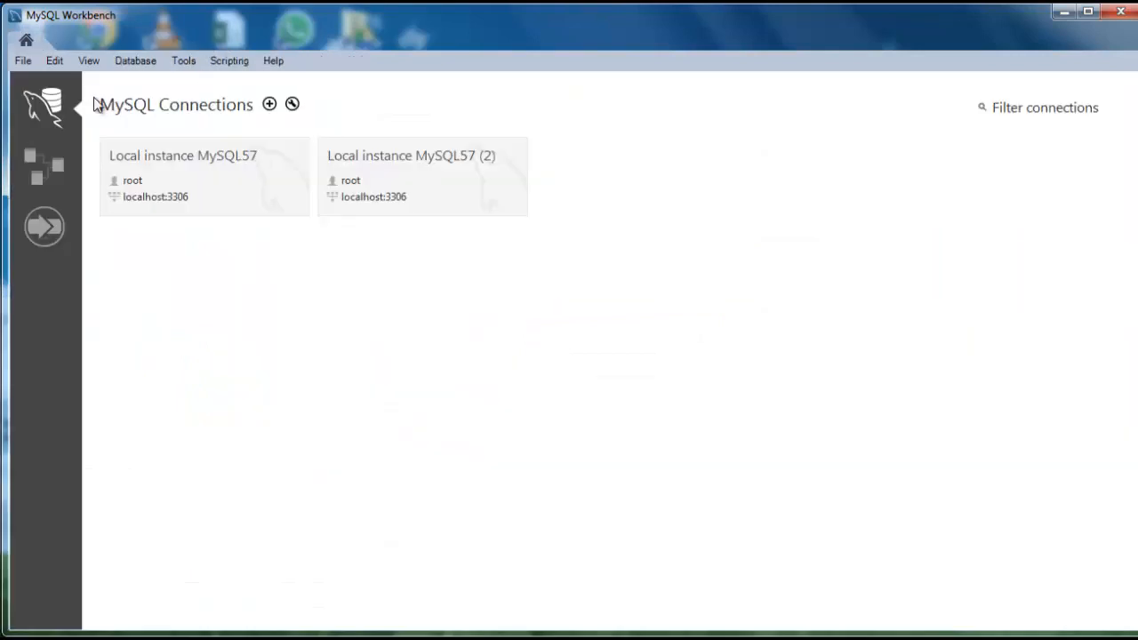
Reopen the saved Test Schema model and move the sale table up near customer
left_click(23, 62)
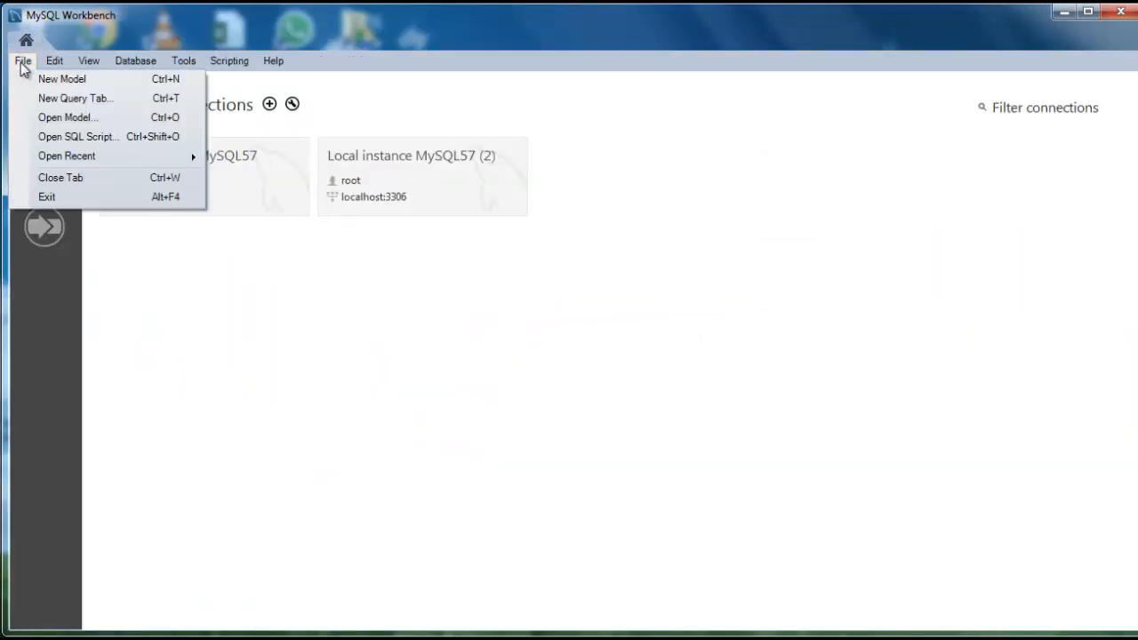
left_click(60, 122)
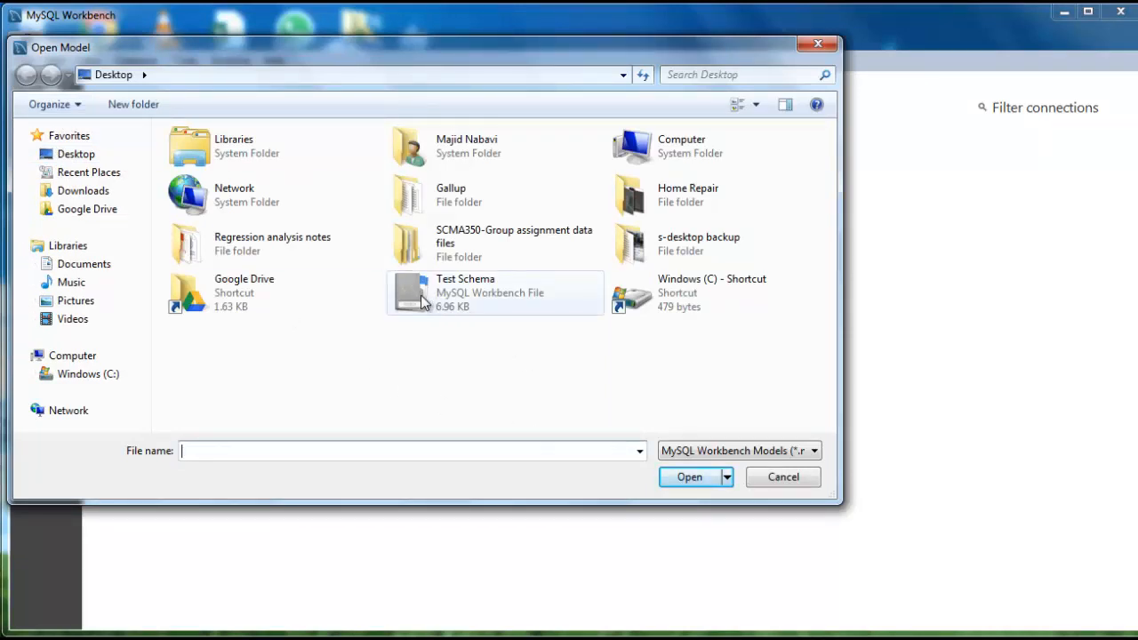
left_click(422, 297)
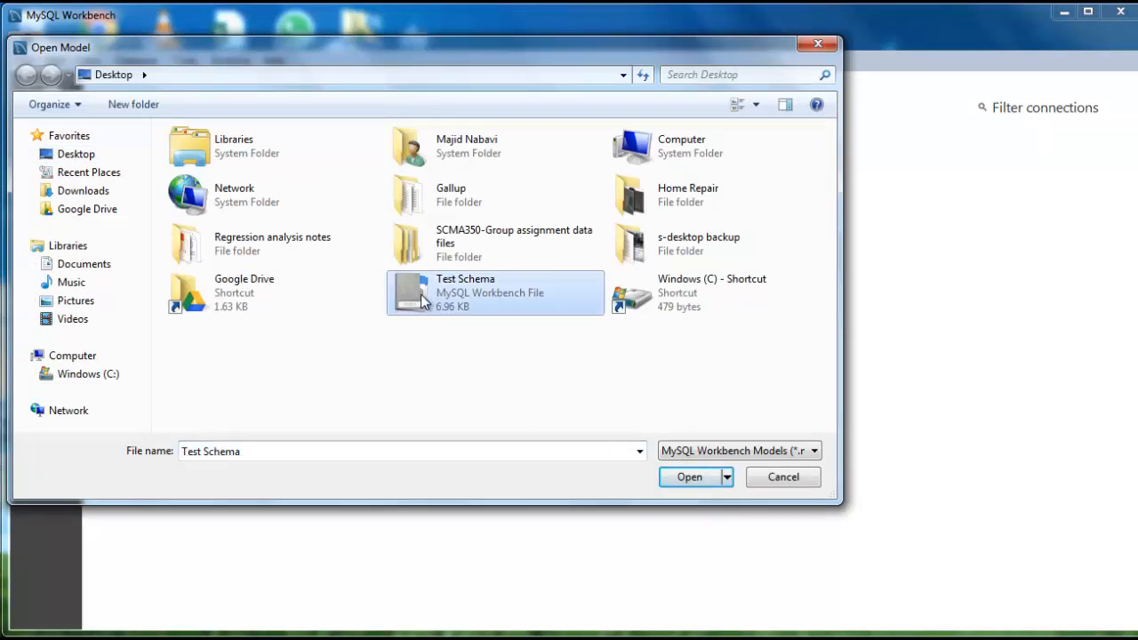
left_click(685, 479)
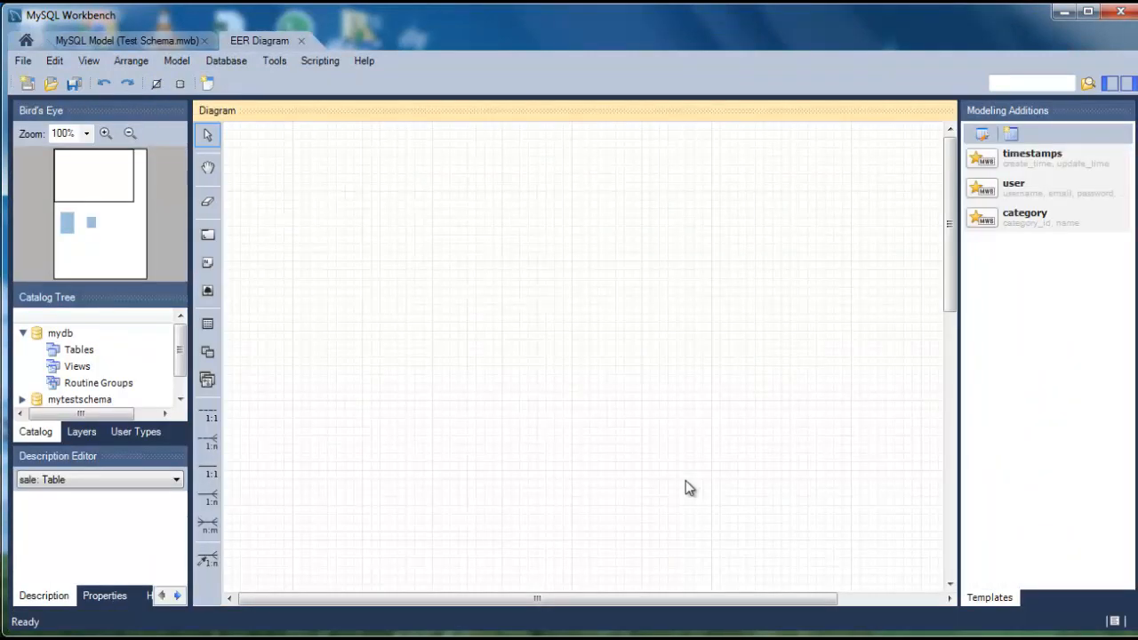
left_click_drag(945, 277, 966, 469)
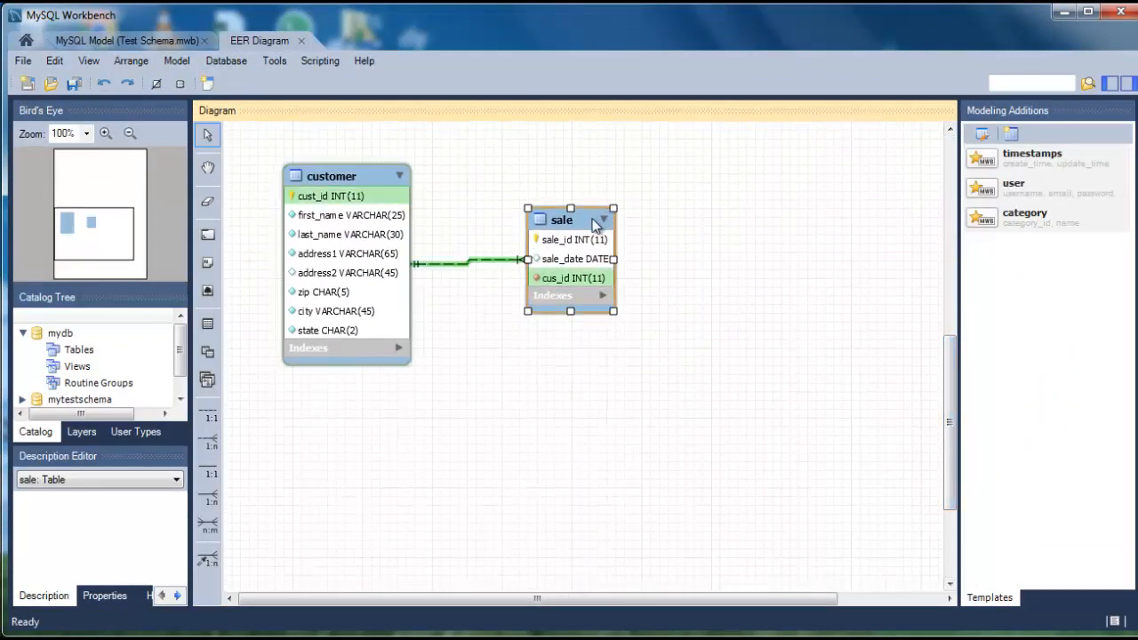
left_click_drag(584, 215, 561, 170)
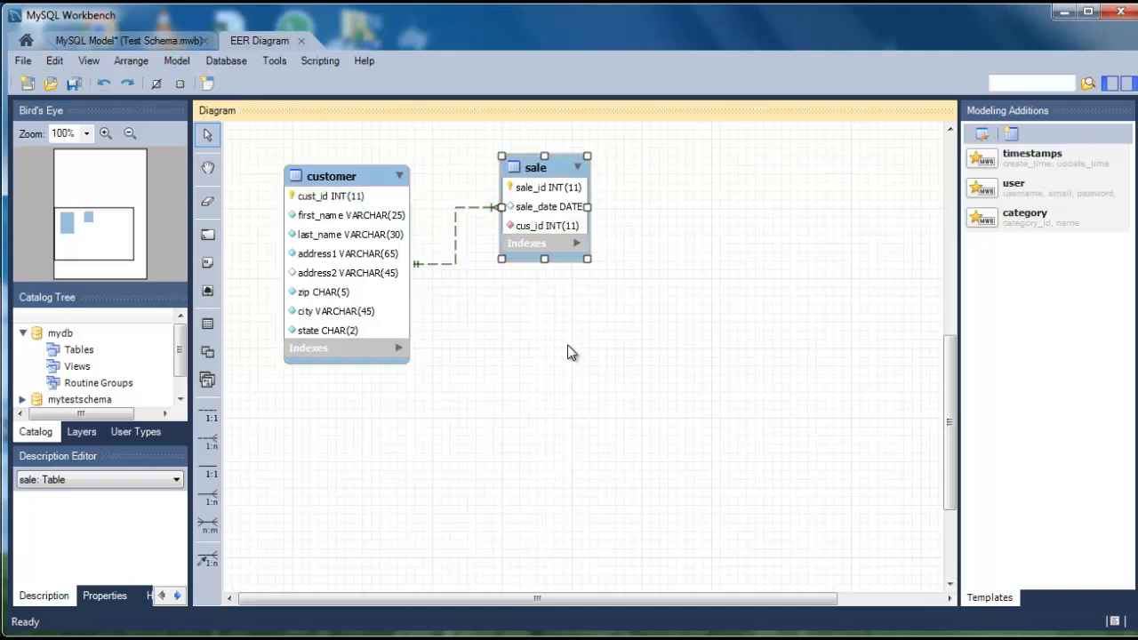